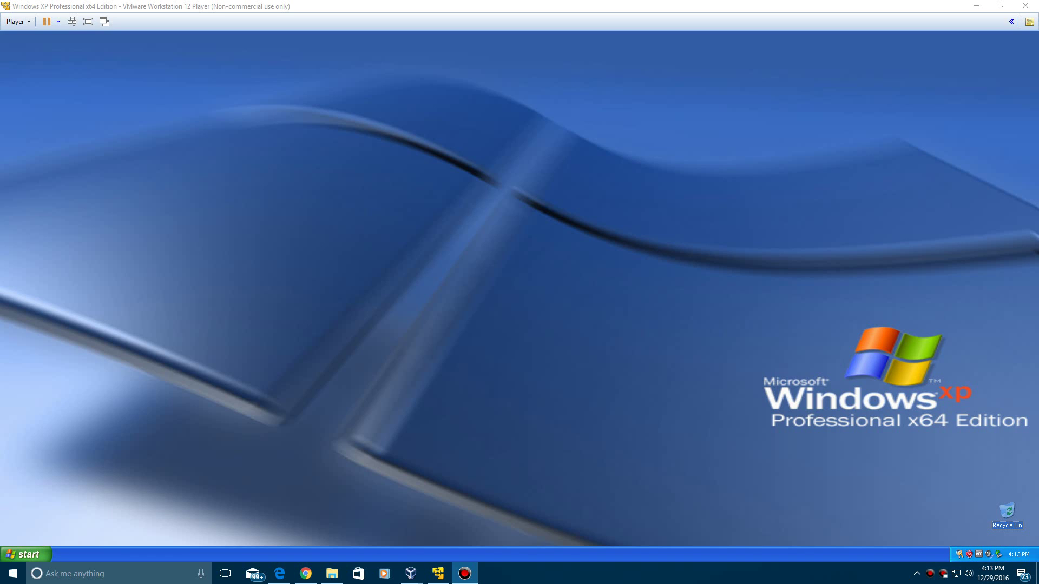
- Set the virtual CD/DVD drive to use the PLUS! ISO image from the Windows XP folder
click(16, 22)
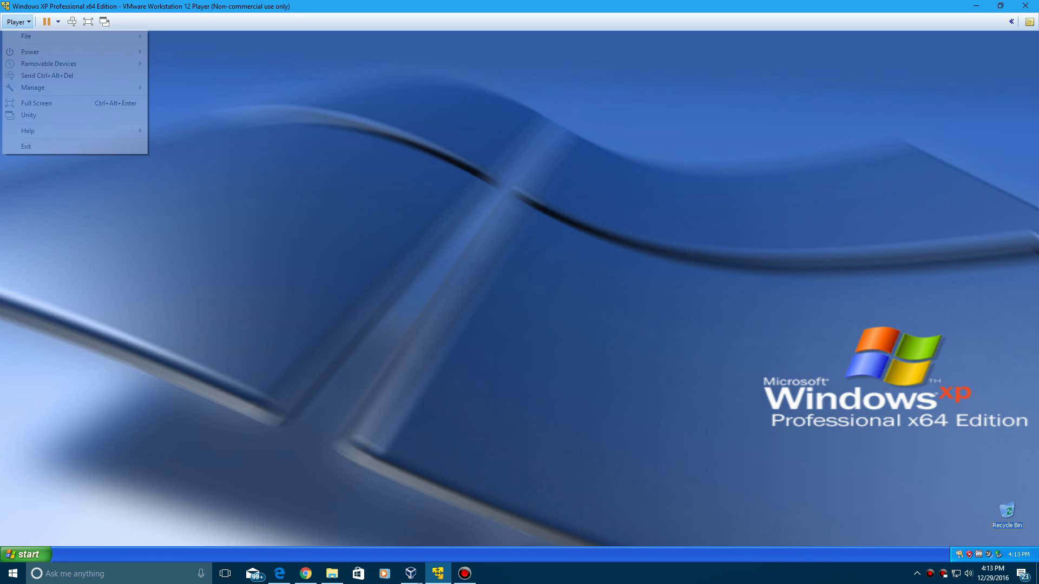
mouse_move(49, 64)
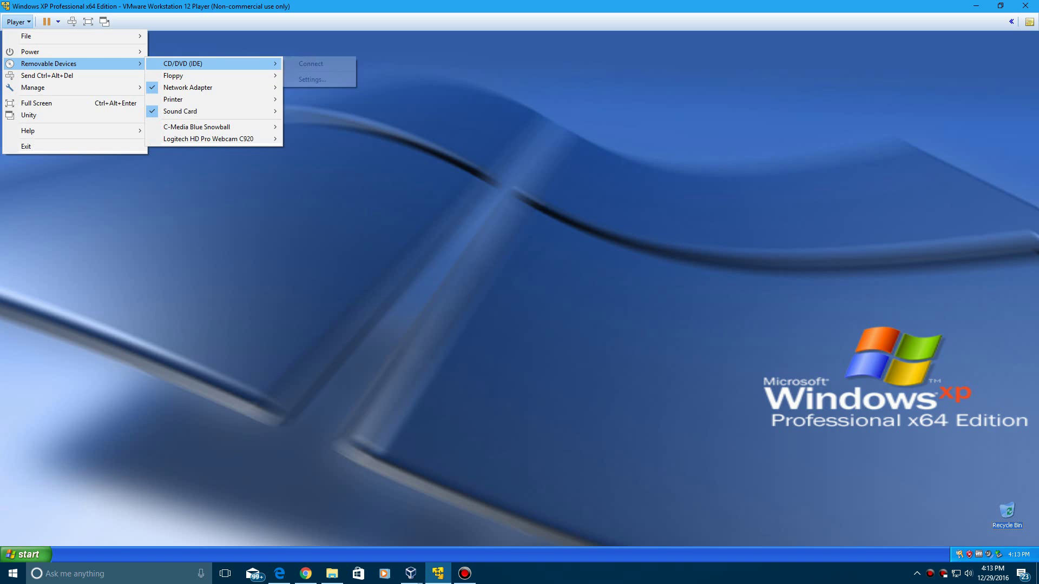
mouse_move(217, 63)
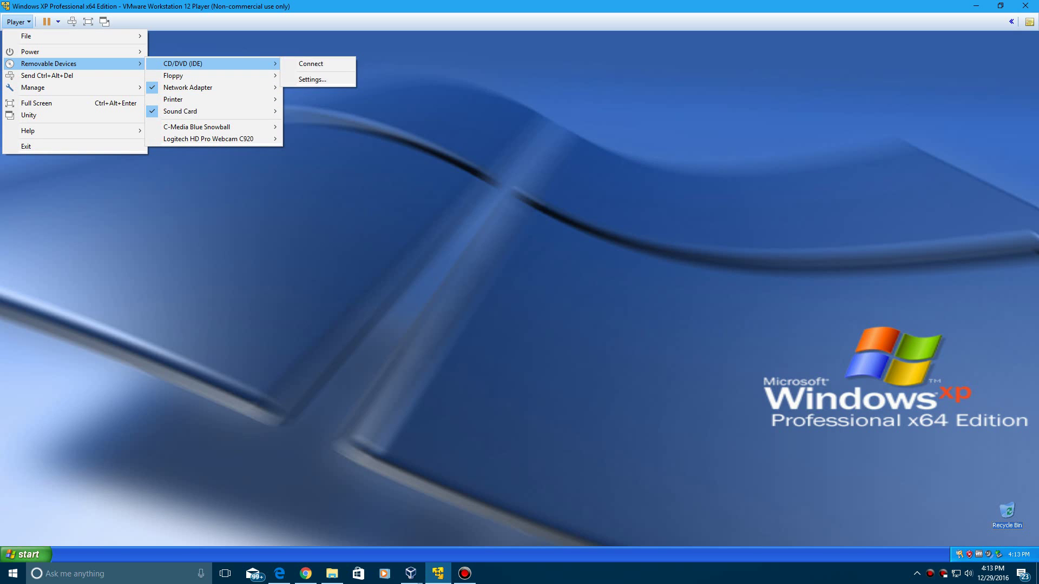
click(313, 80)
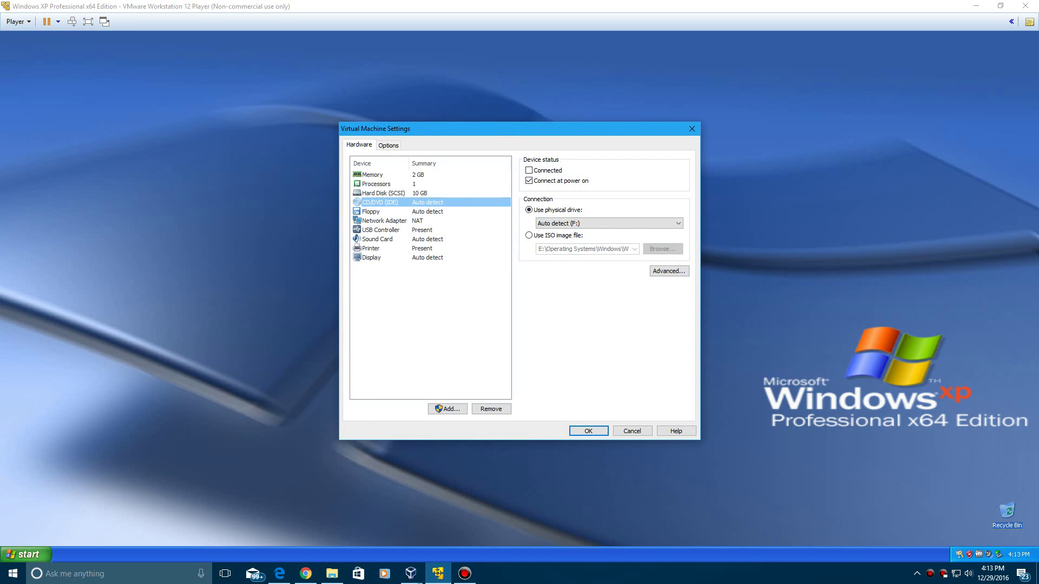
click(529, 235)
click(662, 249)
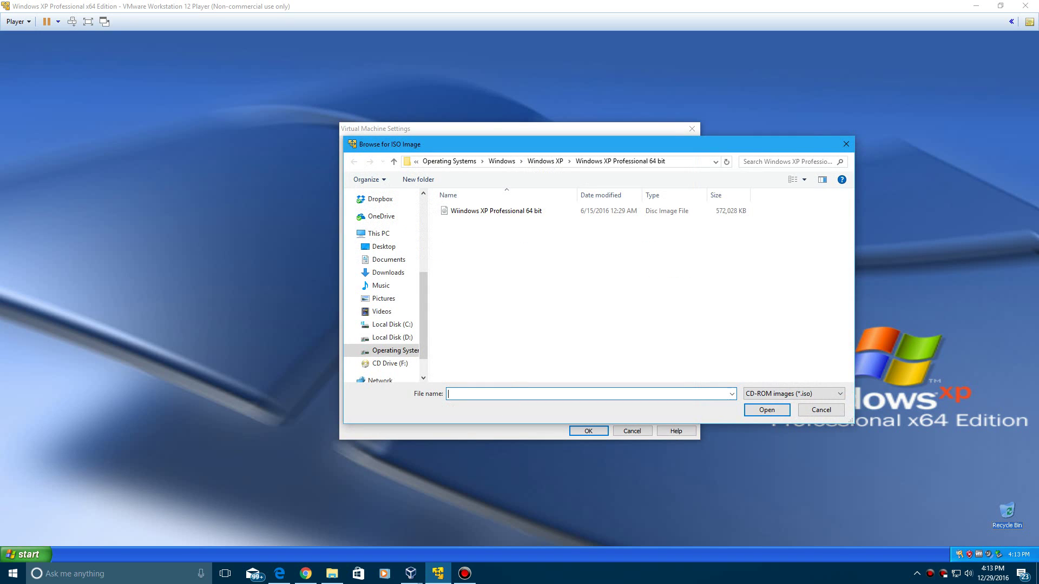
click(545, 160)
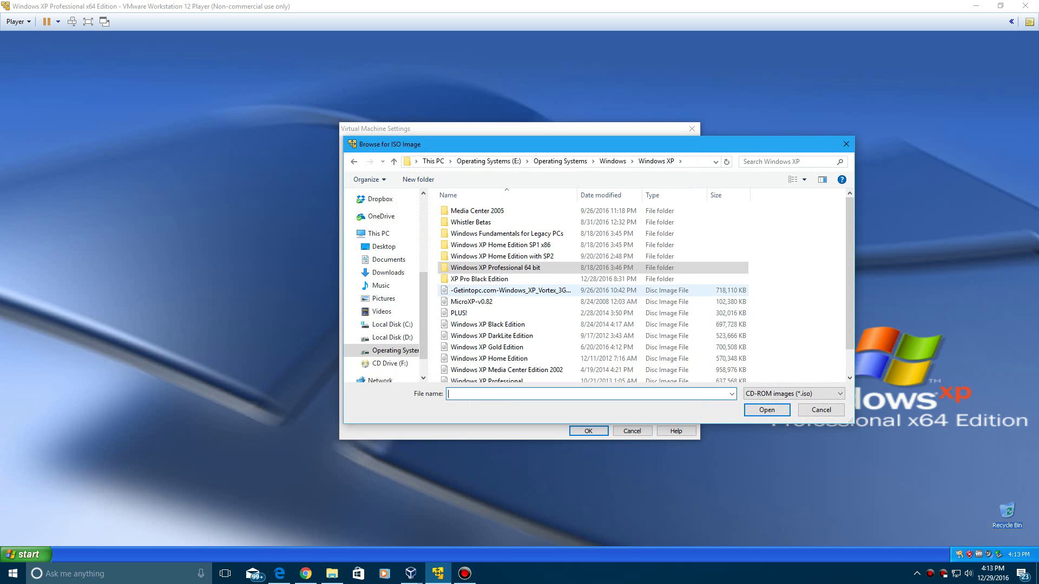
click(459, 312)
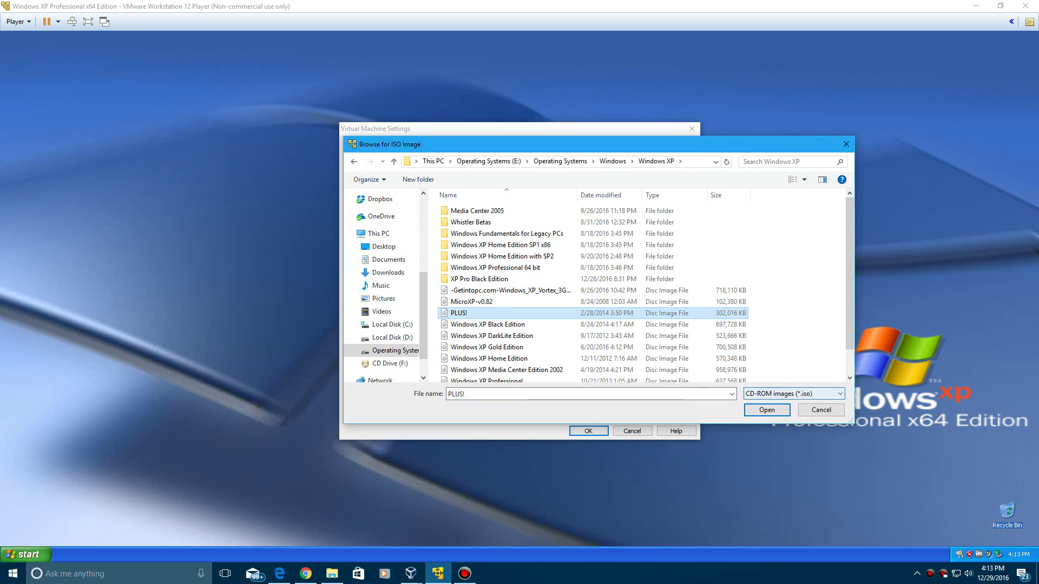
key(Return)
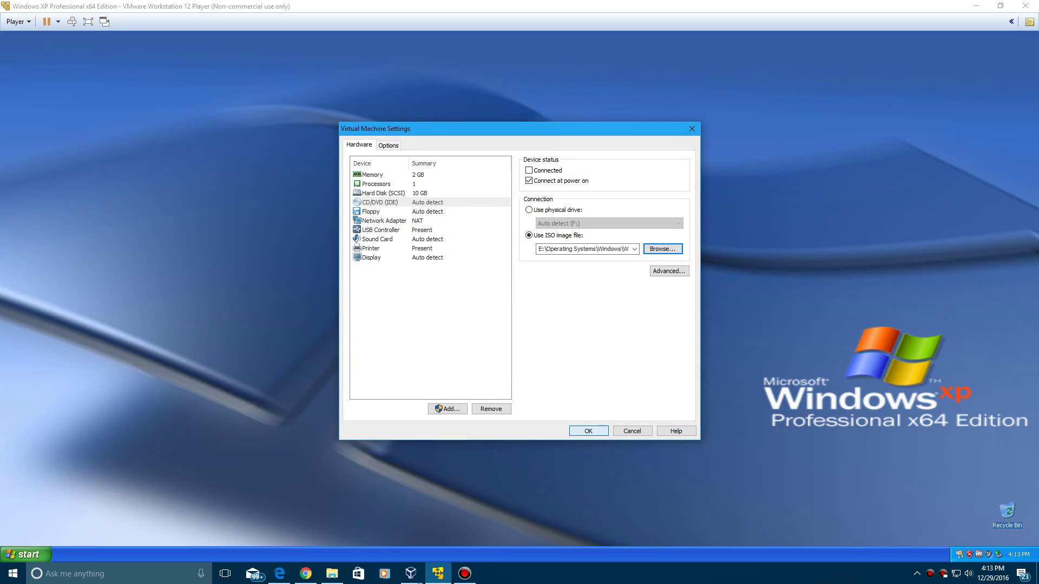
click(588, 431)
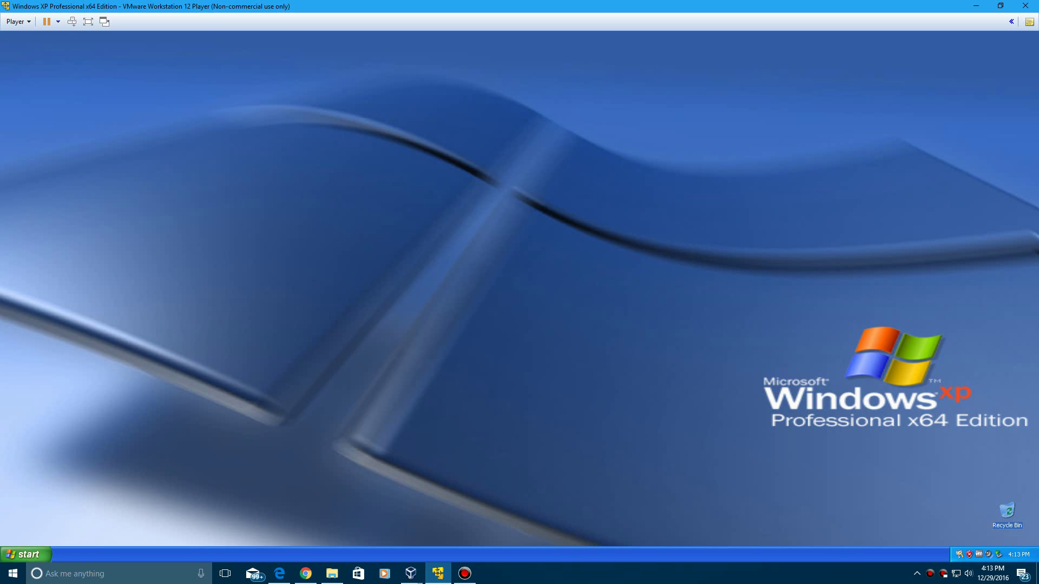
- Connect the virtual CD/DVD drive so the Plus! setup wizard launches
click(18, 22)
mouse_move(184, 63)
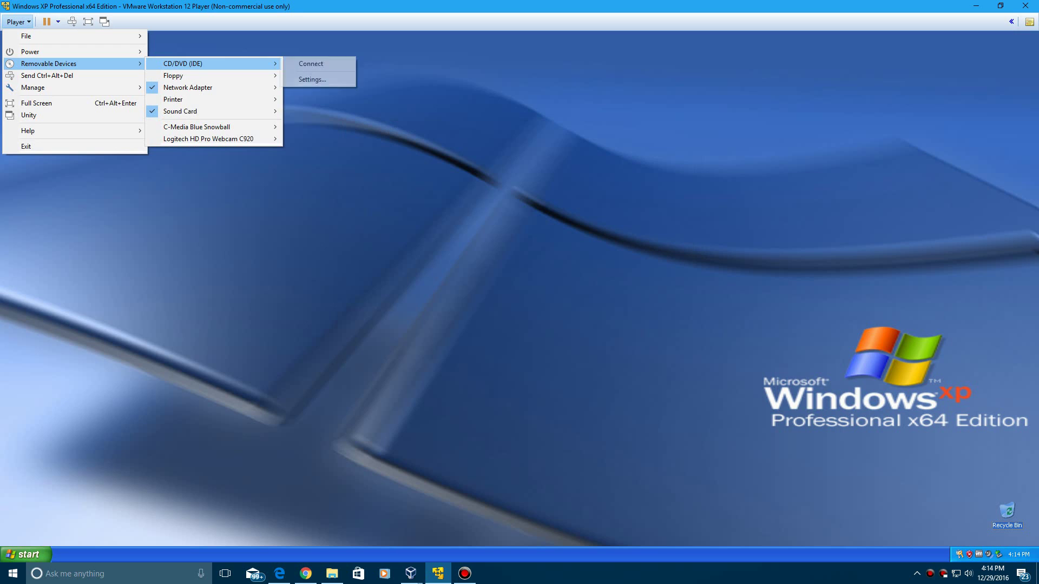
click(313, 63)
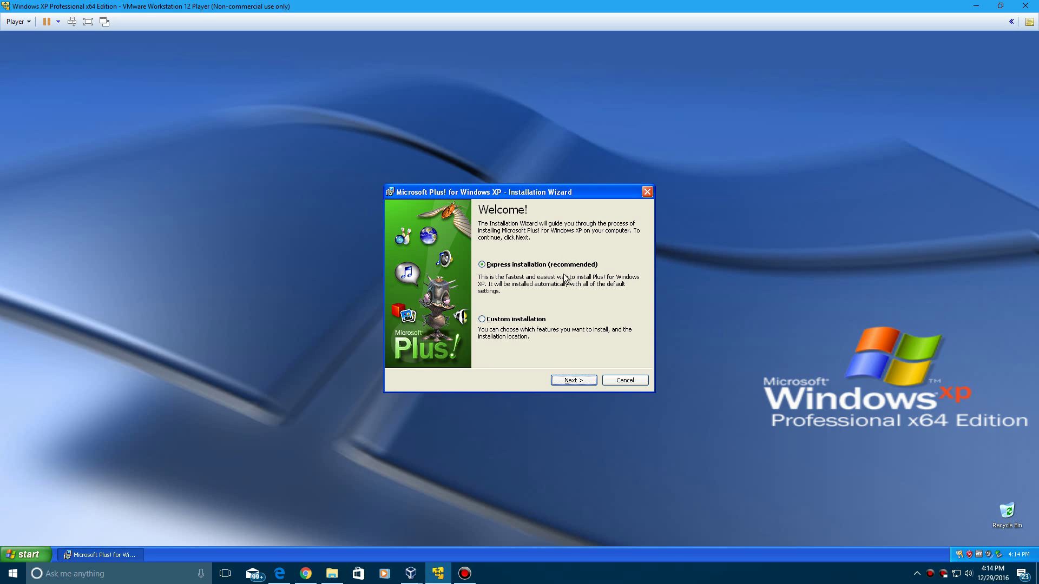
- Choose Custom installation, accept the licence agreement, and install Microsoft Plus! with default features
click(522, 319)
click(582, 379)
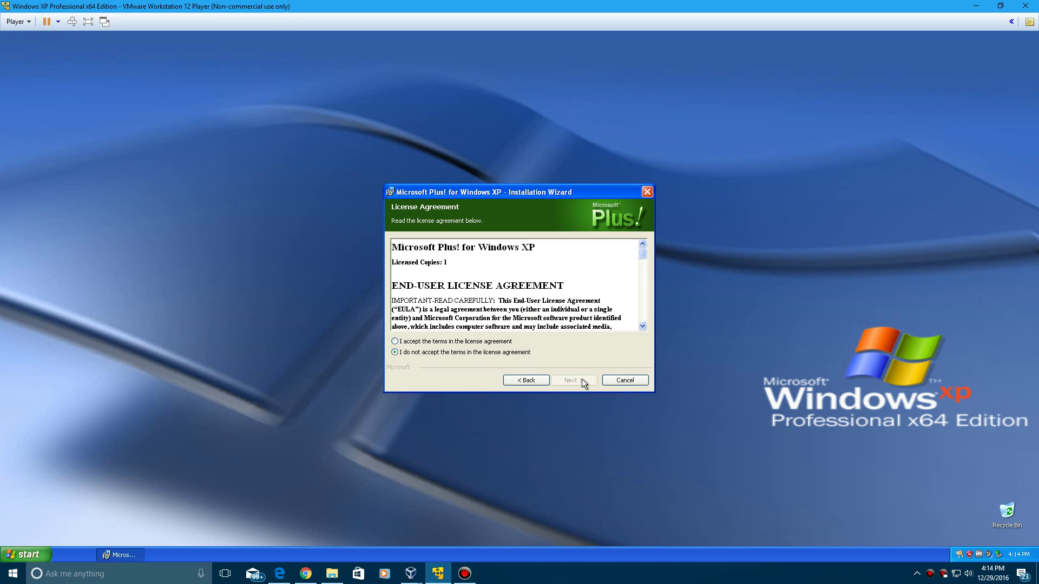
click(508, 341)
click(575, 375)
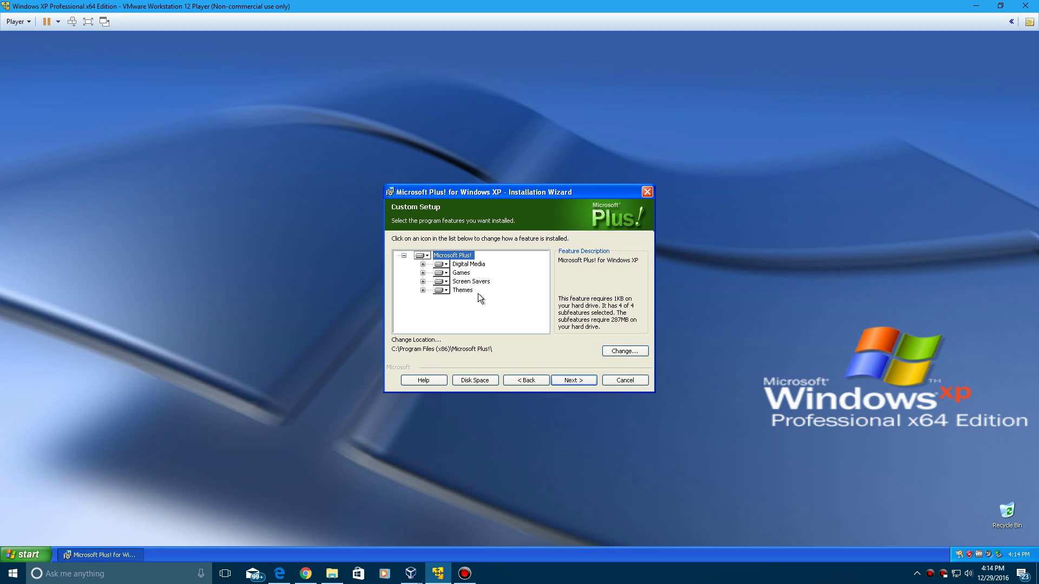
click(574, 375)
click(574, 378)
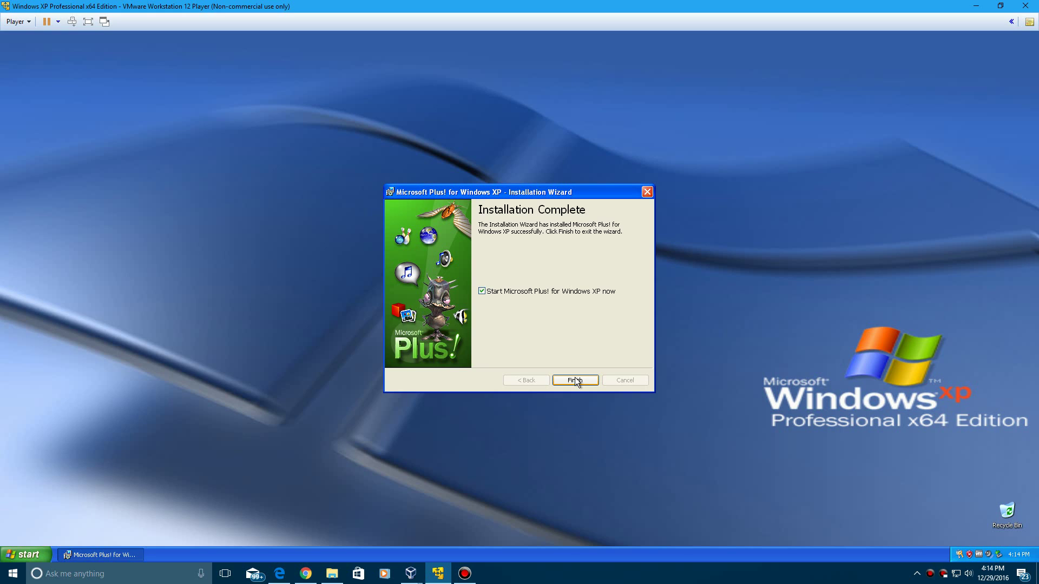
- Finish setup, close the Registration Wizard, and view the Plus! Themes and Digital Media pages
click(575, 379)
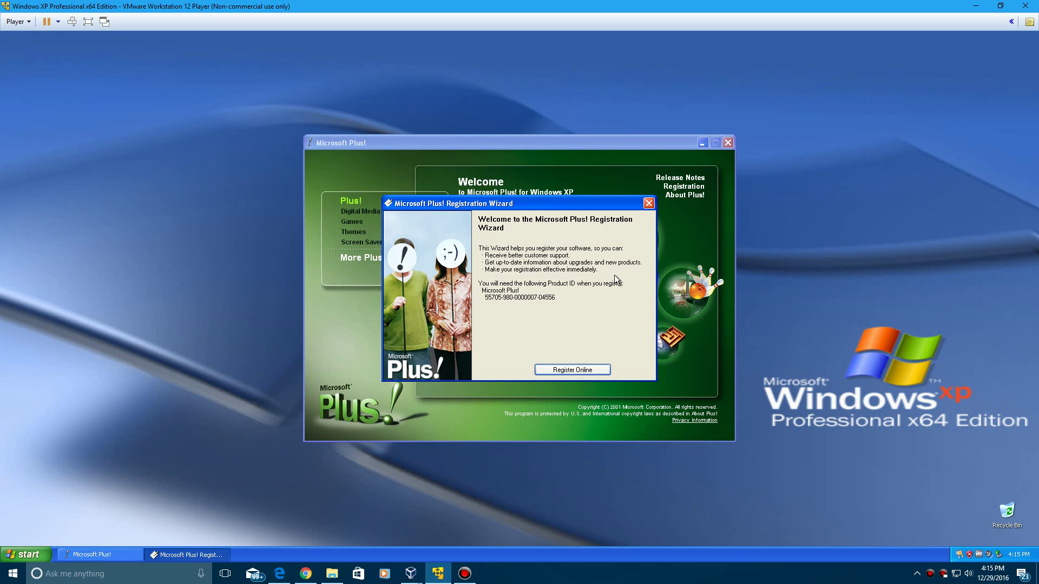
click(647, 203)
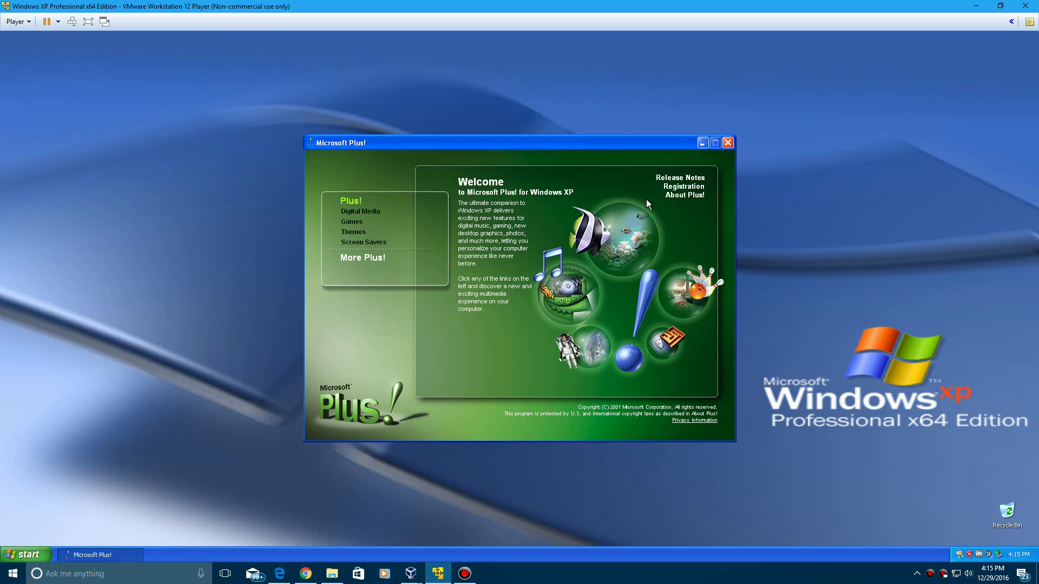
click(344, 232)
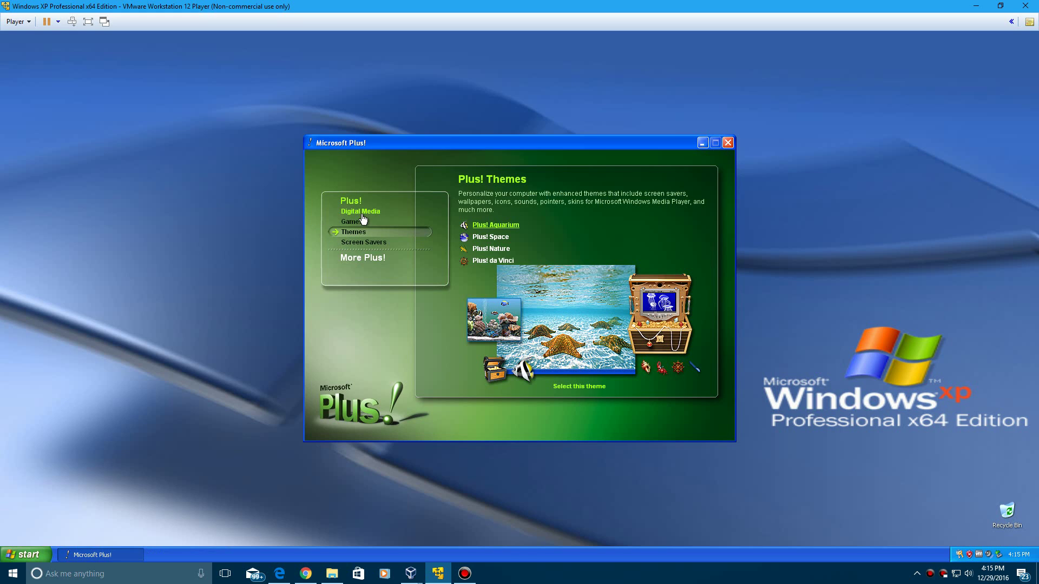
click(359, 214)
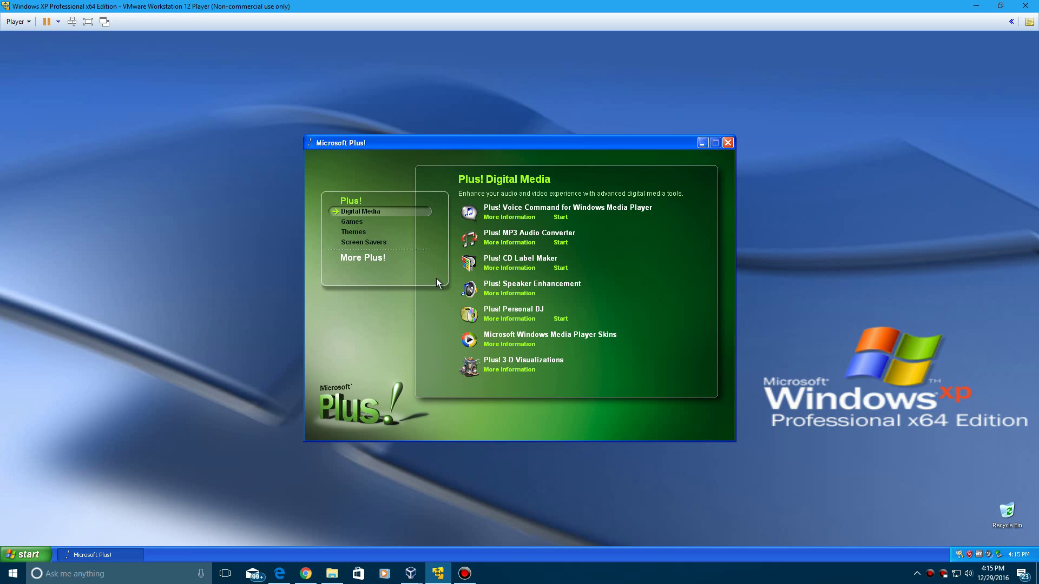
- View the Plus! Games page, then go back to the Themes page
click(356, 223)
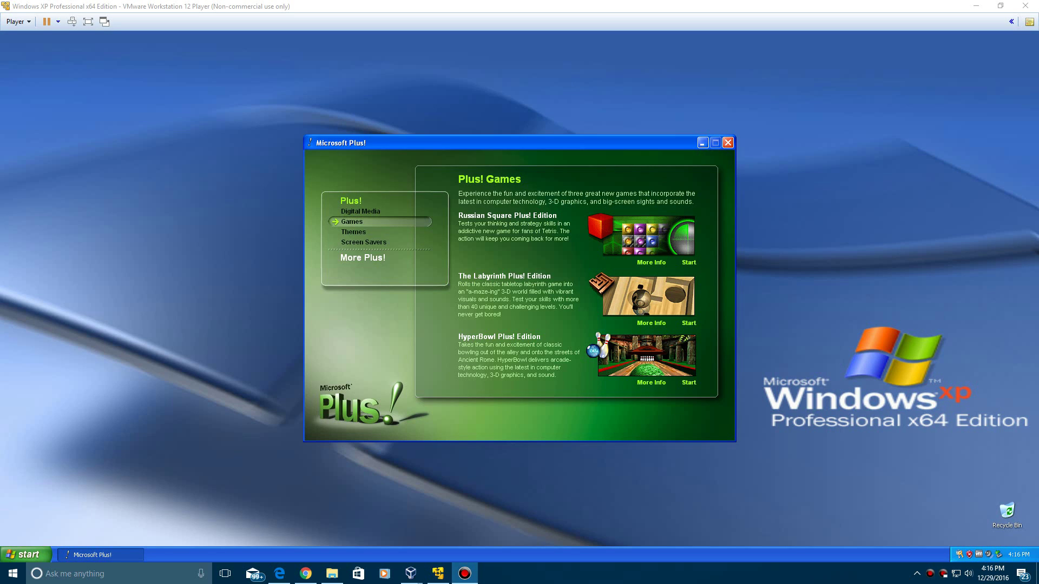
click(478, 323)
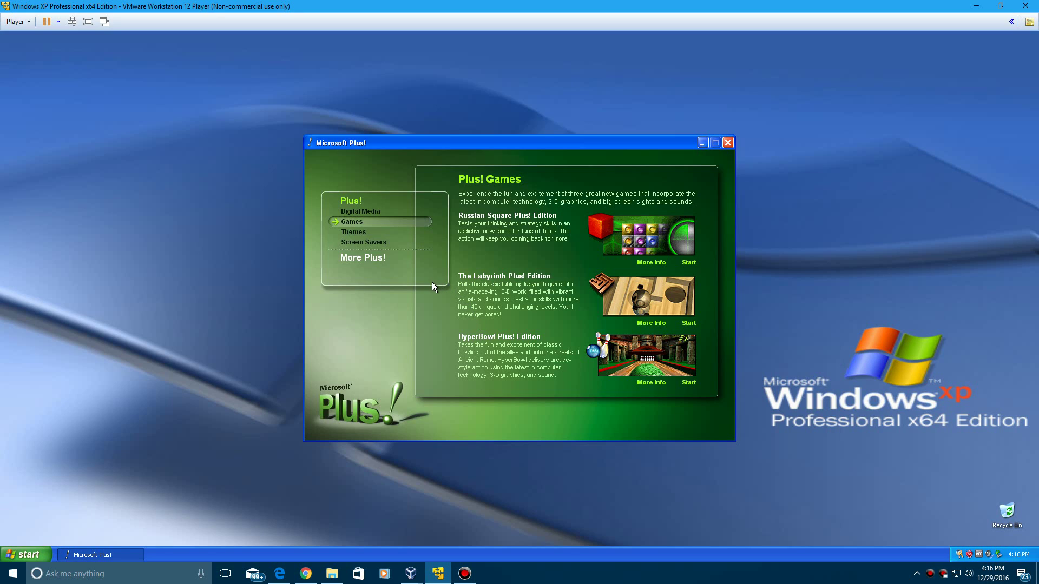
click(360, 229)
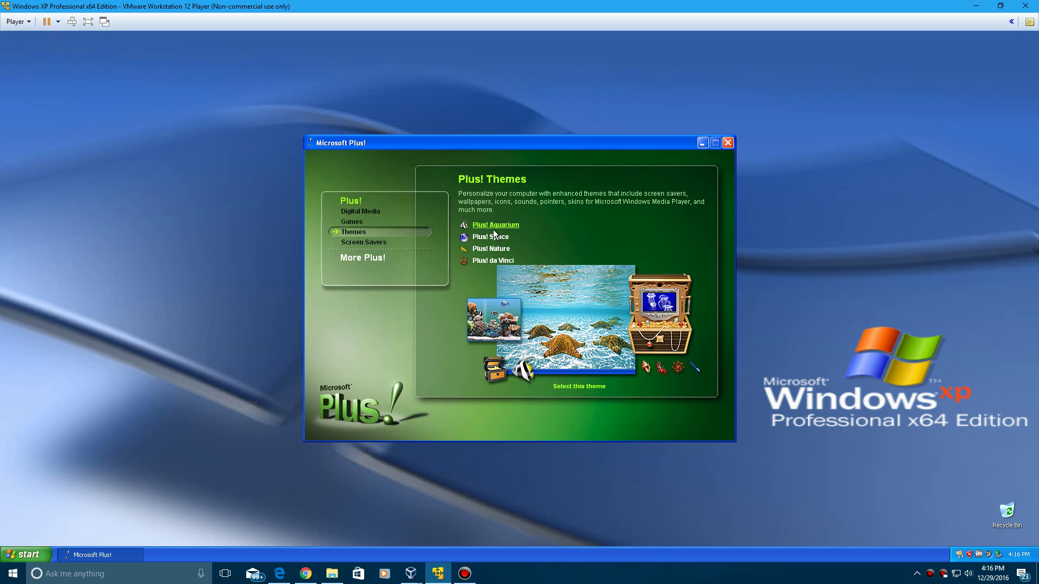
- Apply the Plus! Aquarium theme, then run ipconfig in a Command Prompt
click(571, 386)
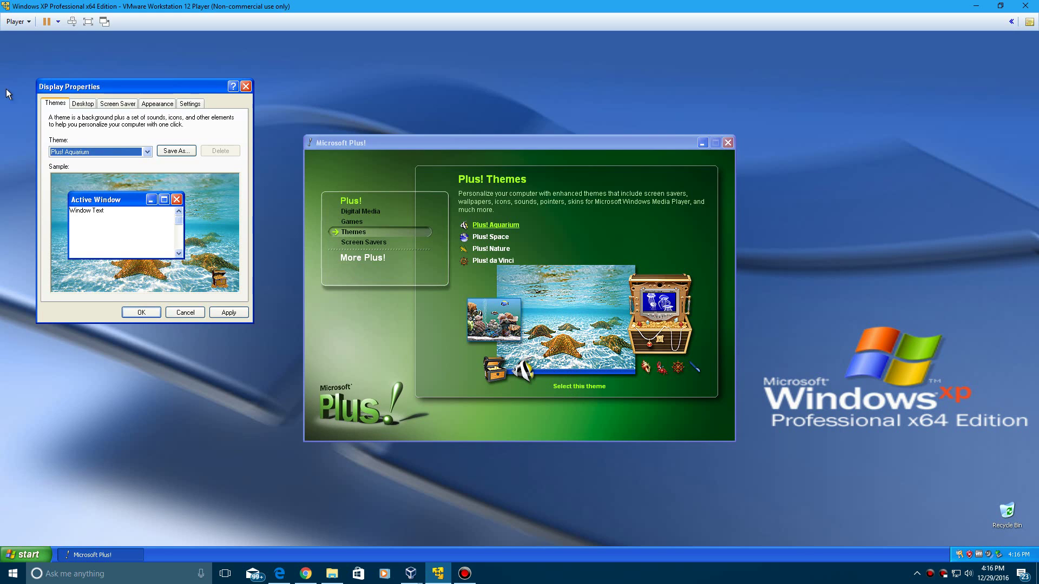
click(226, 313)
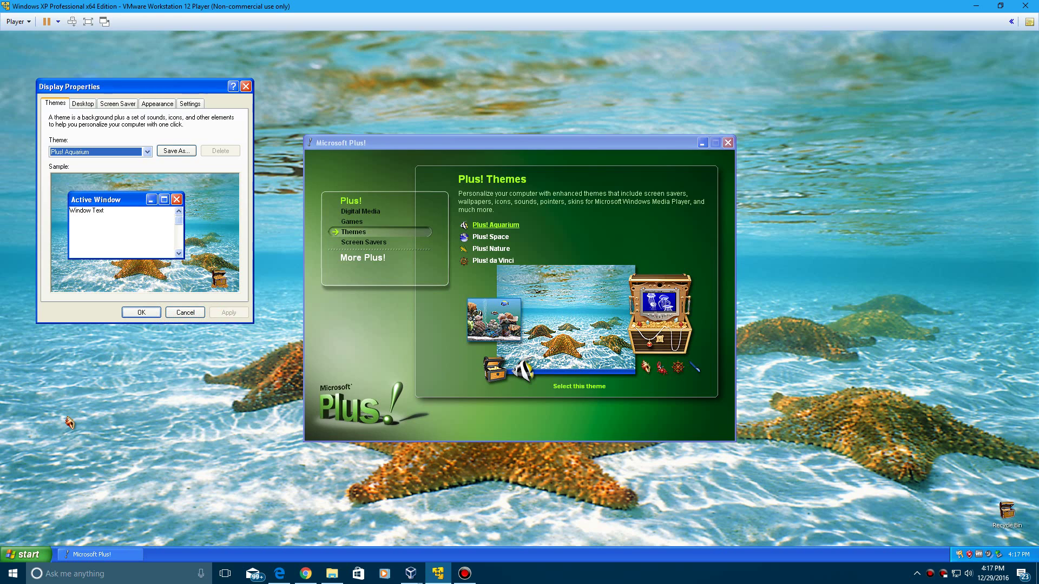
click(22, 555)
click(21, 555)
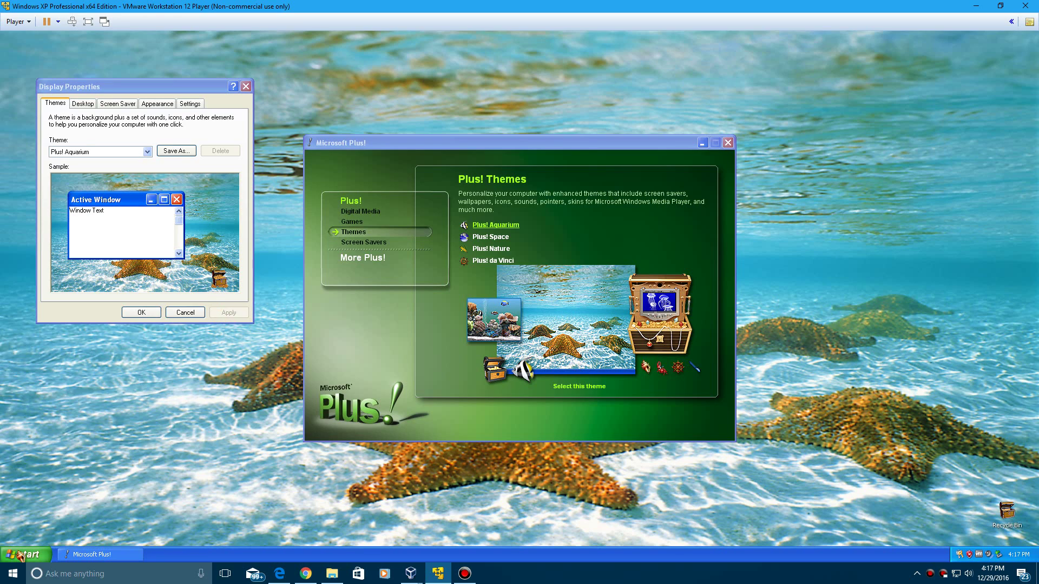
click(22, 555)
click(21, 555)
click(21, 555)
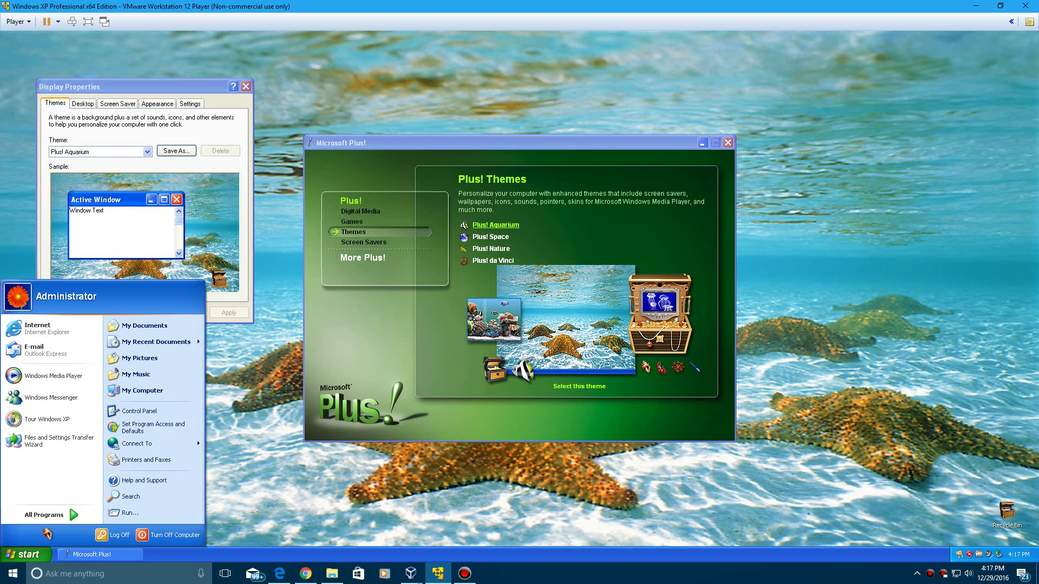
mouse_move(55, 517)
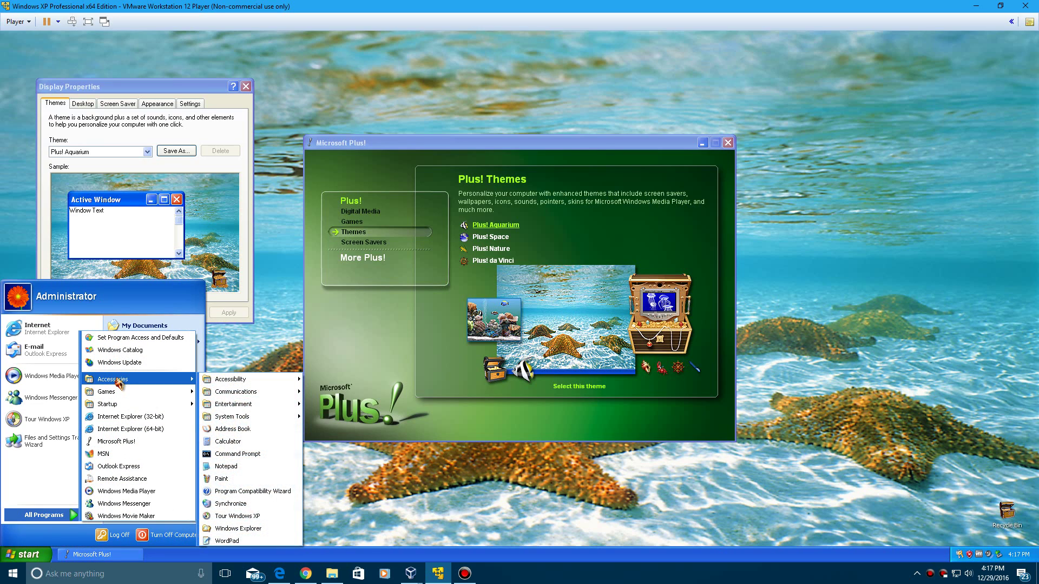
click(237, 454)
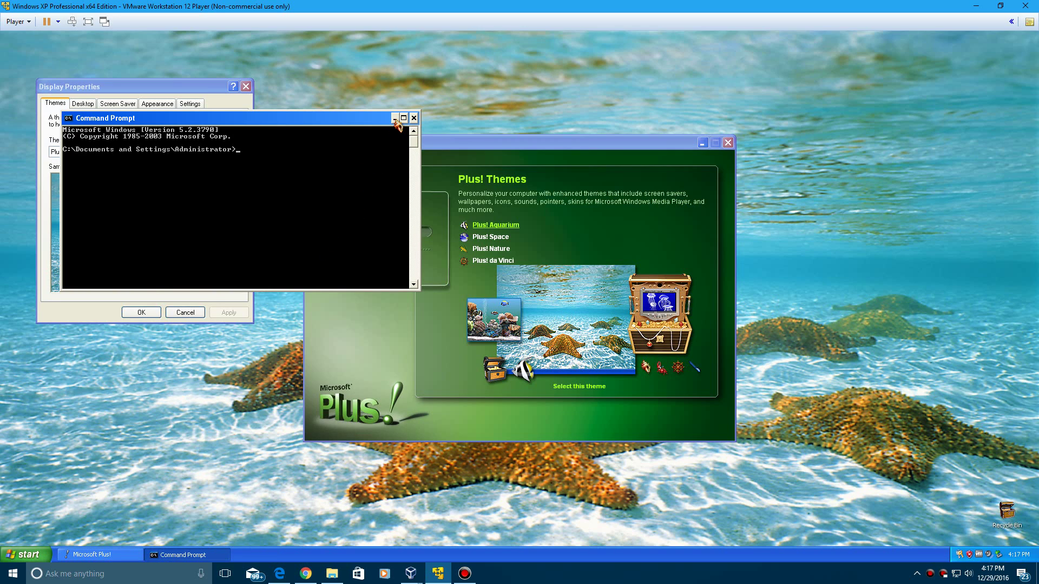
click(395, 118)
click(198, 555)
text(ipconfig)
key(Return)
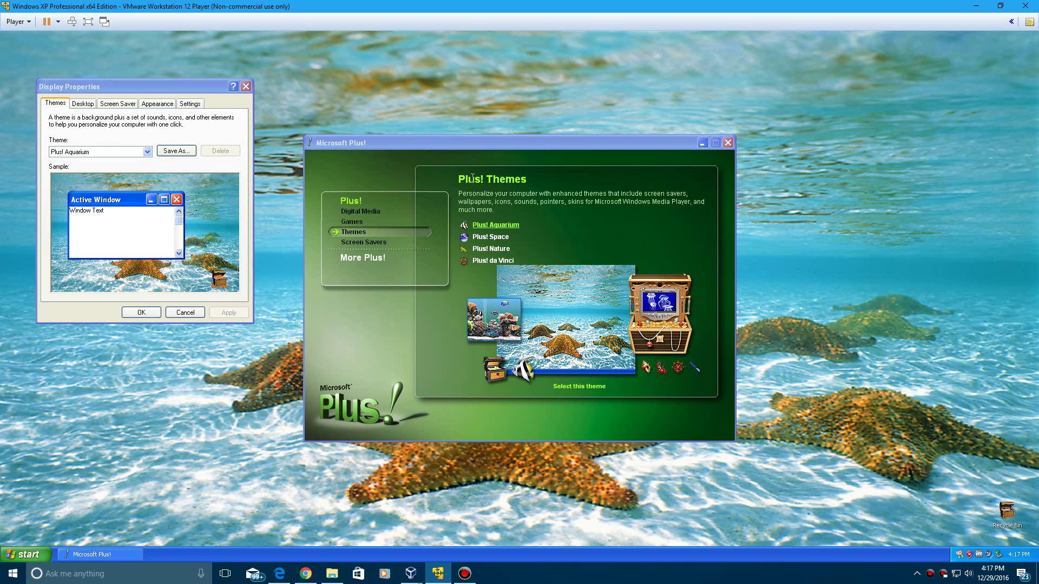
- Log off Windows and log back on as Administrator
click(26, 555)
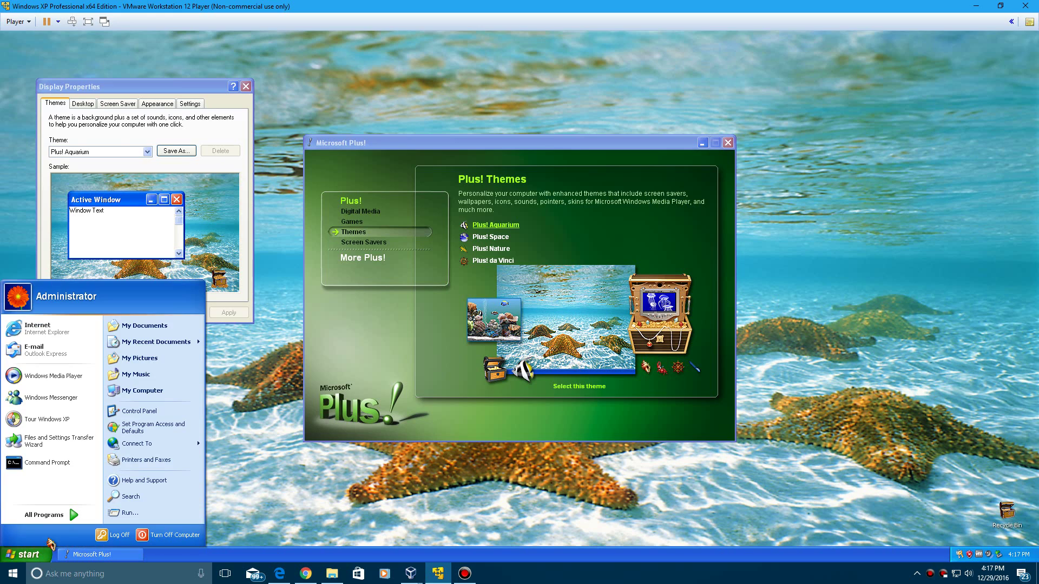
click(124, 534)
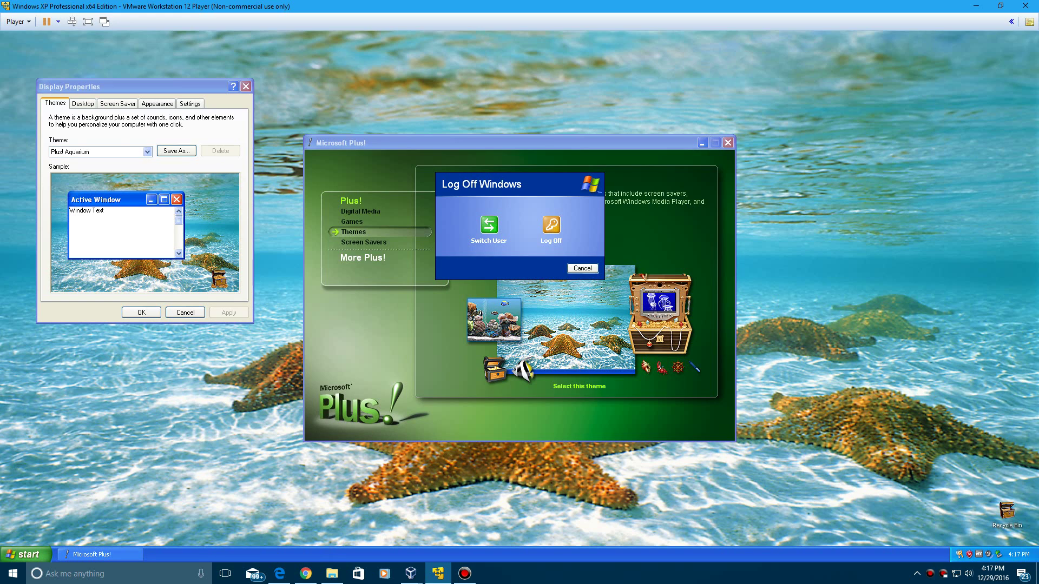
click(551, 227)
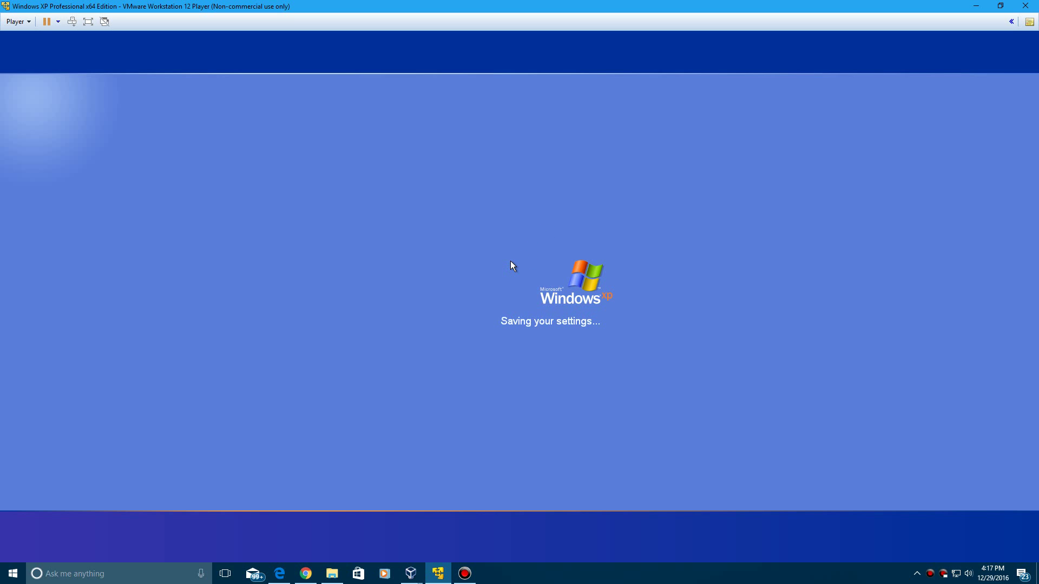
click(554, 290)
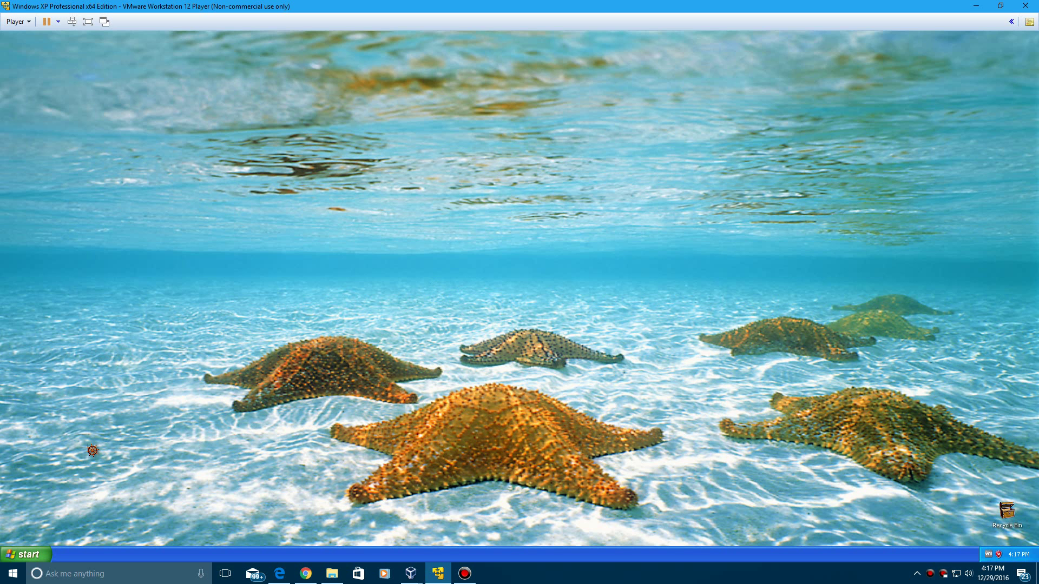
- Apply the Plus! da Vinci theme in Display Properties
right_click(427, 368)
click(460, 433)
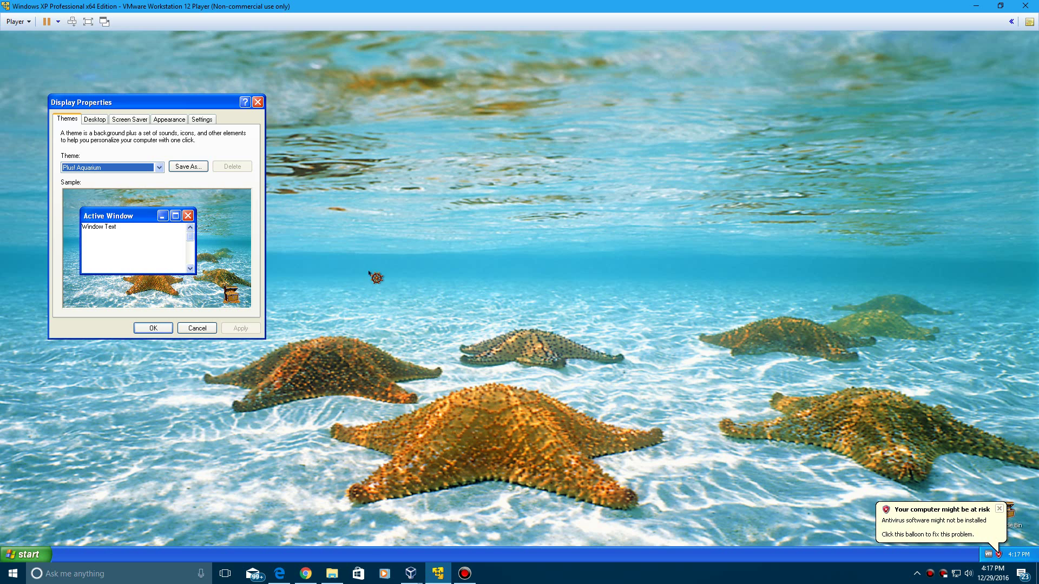
click(152, 169)
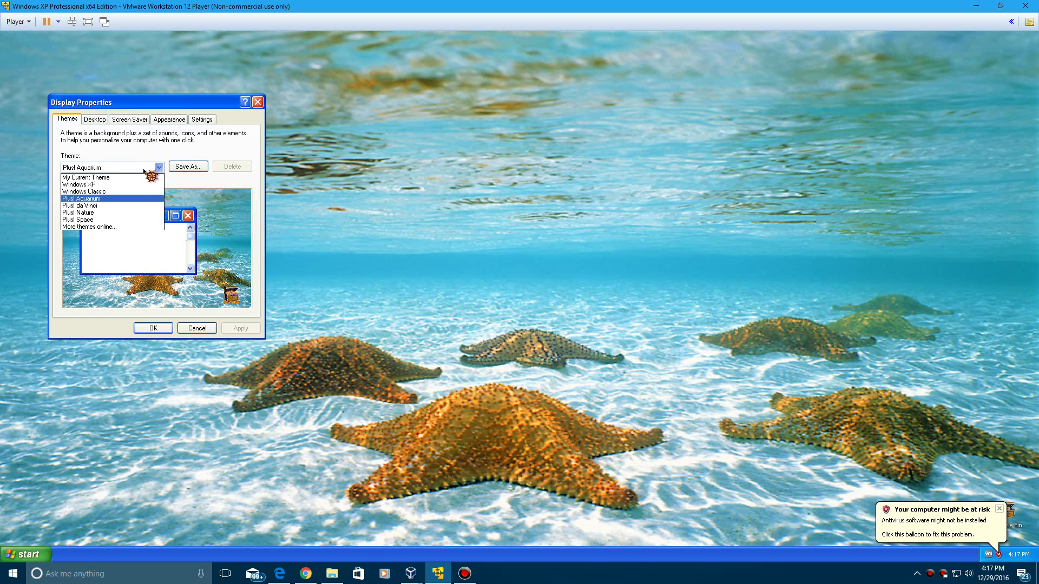
click(104, 205)
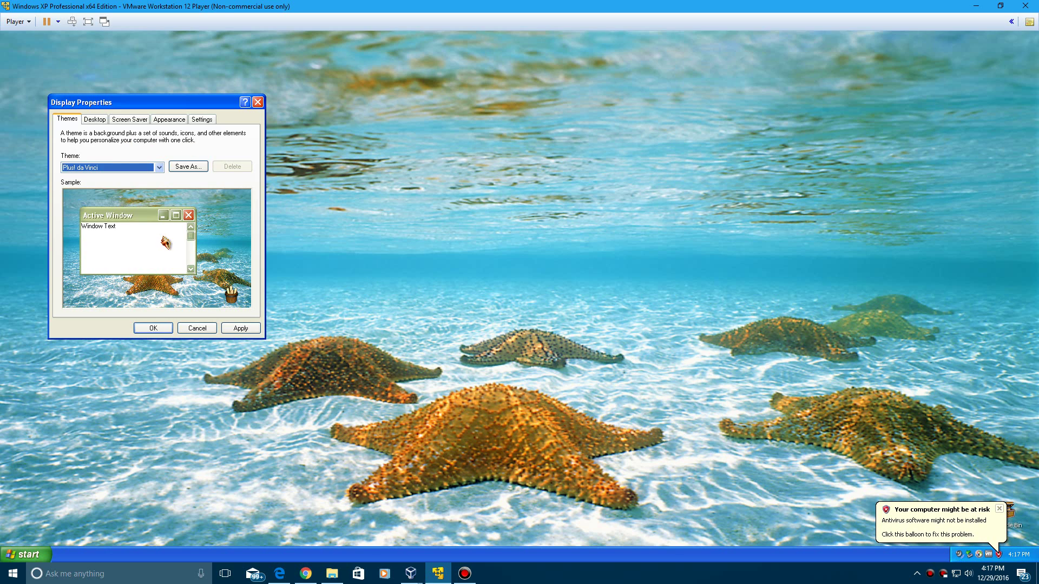
click(240, 328)
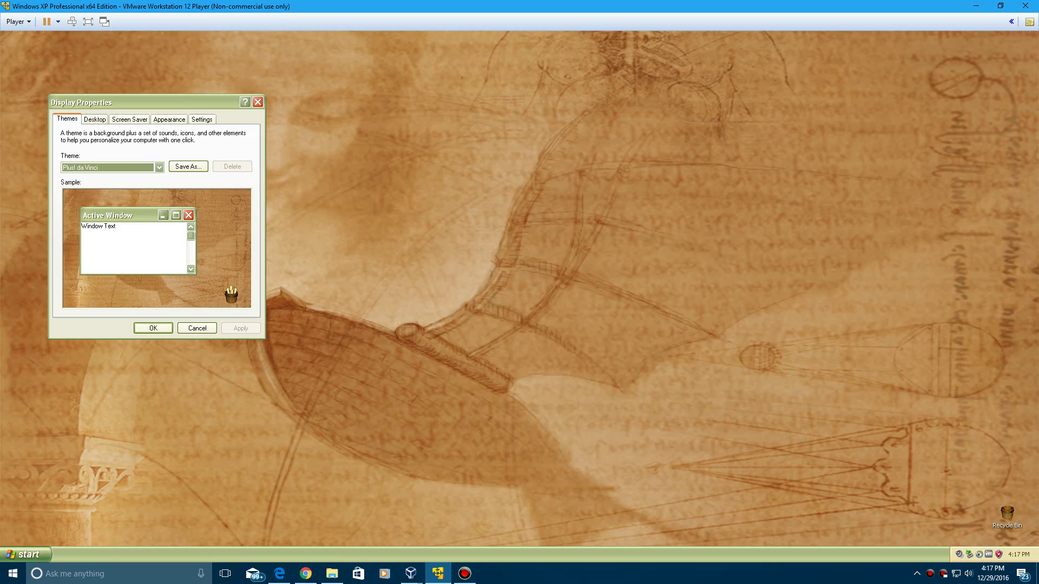
- Run ipconfig in a Command Prompt window, then close it
click(16, 554)
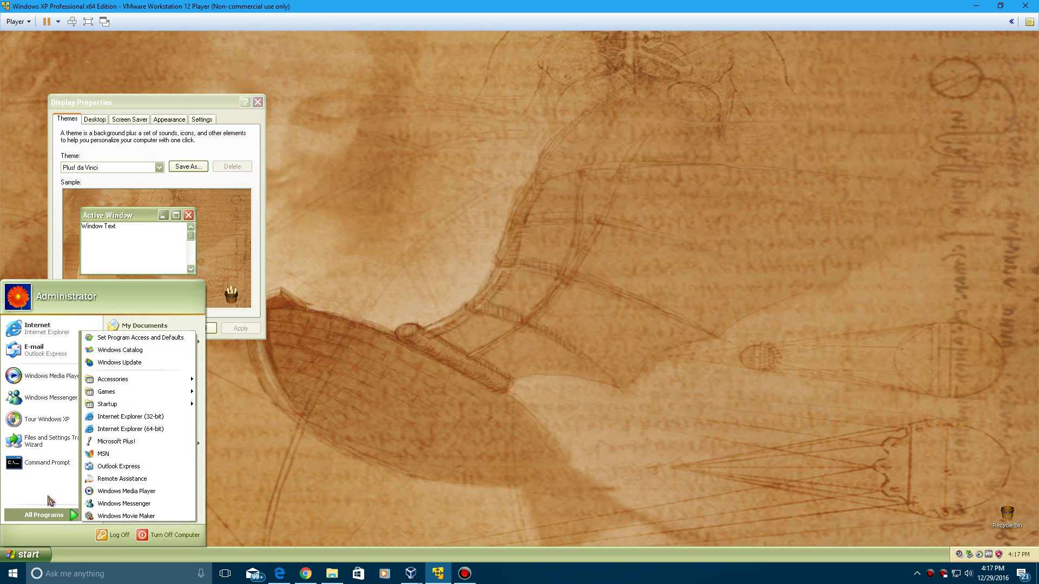
click(50, 466)
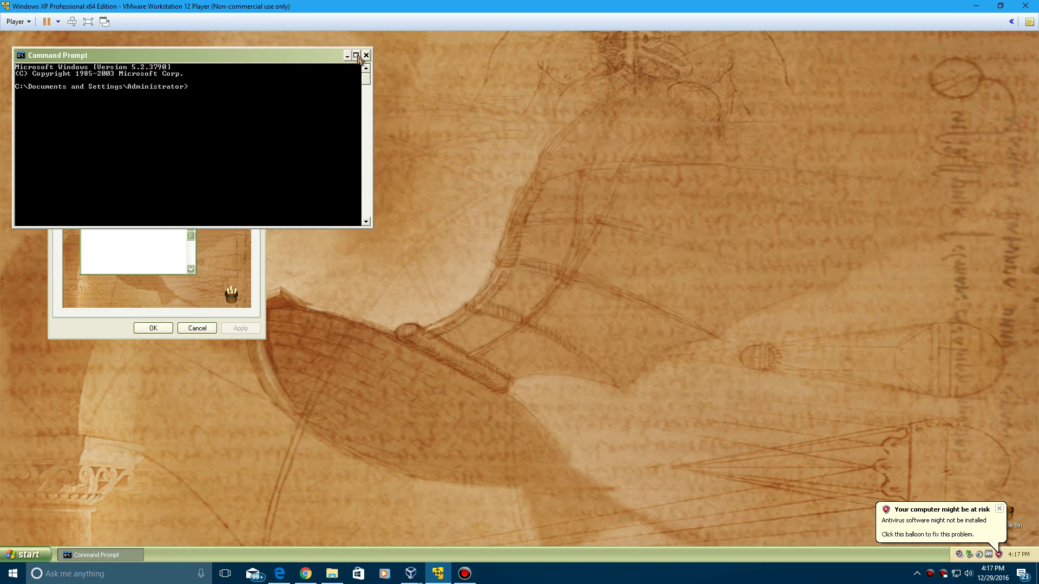
click(331, 125)
text(ipconfig)
key(Return)
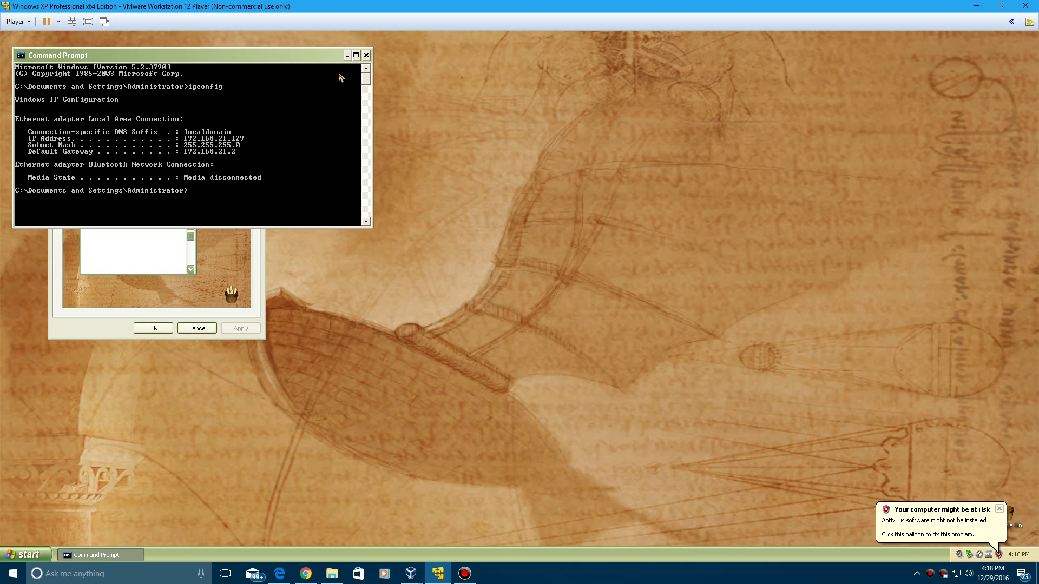
click(366, 56)
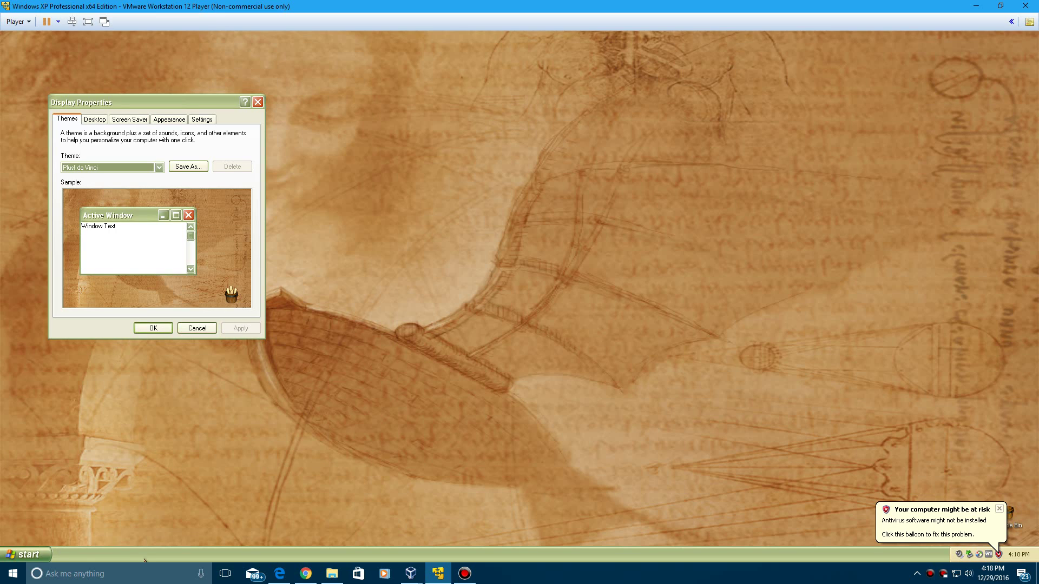
- Log off, log back on as Administrator, and dismiss the antivirus warning balloon
click(48, 555)
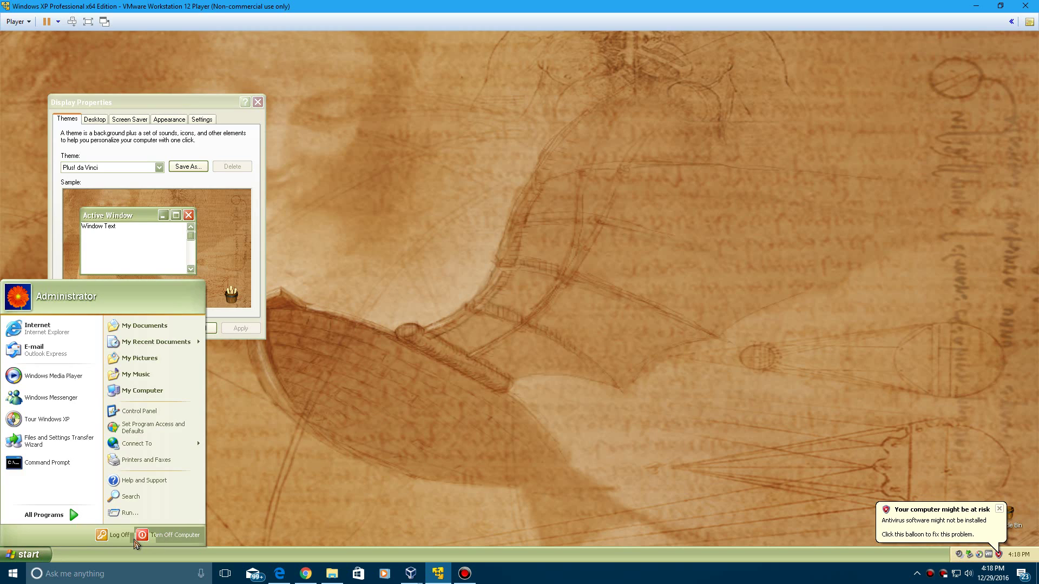
click(101, 534)
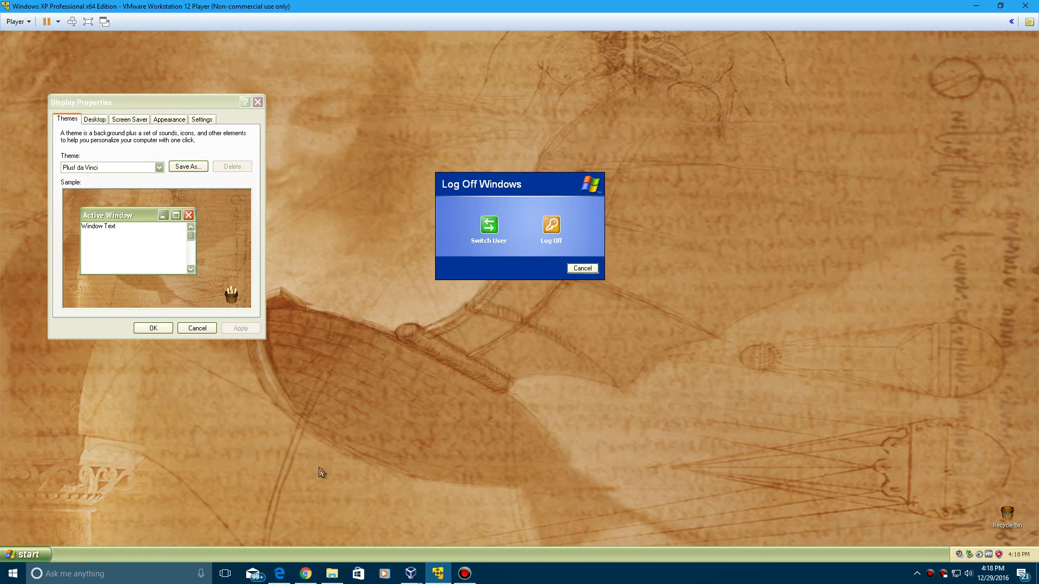
click(547, 228)
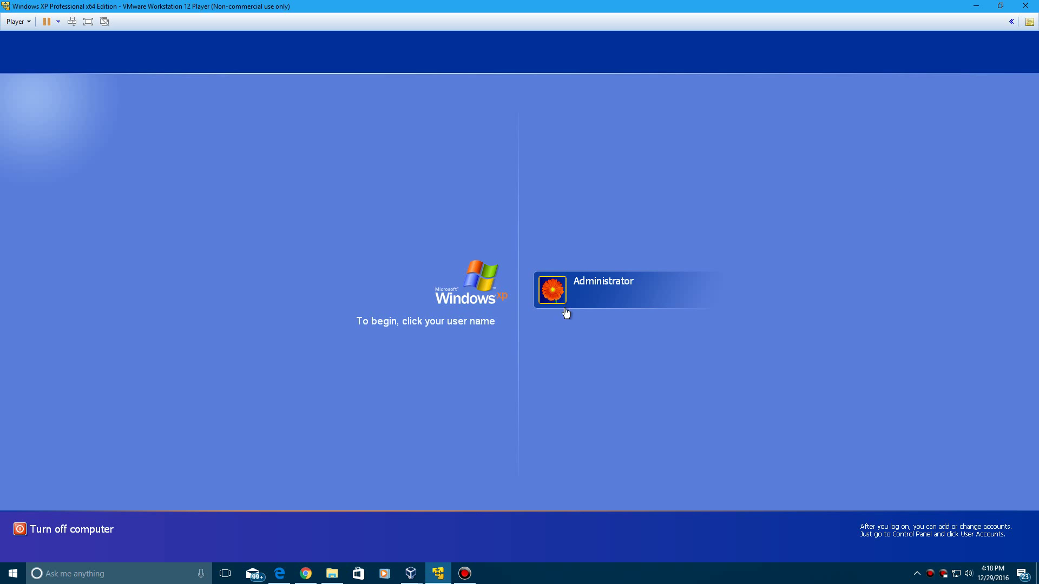
click(611, 295)
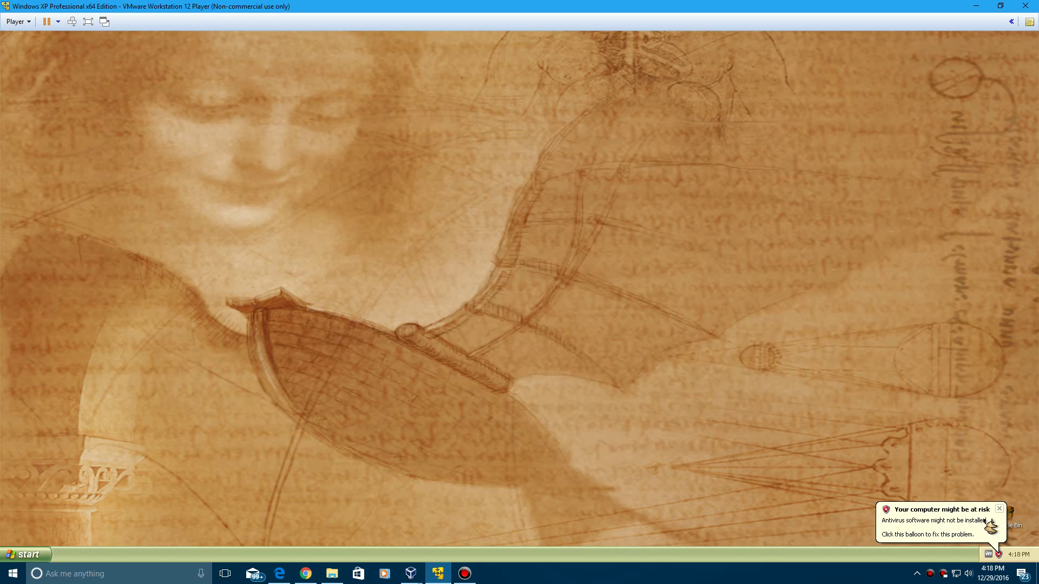
click(1000, 510)
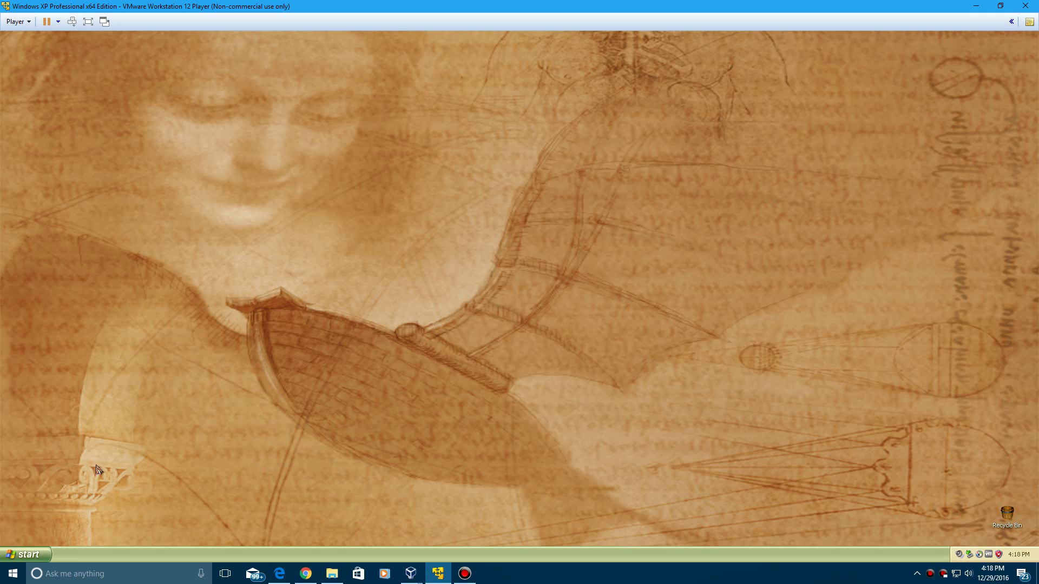
- Apply the Plus! Nature theme in Display Properties and close the dialog
right_click(370, 344)
click(393, 406)
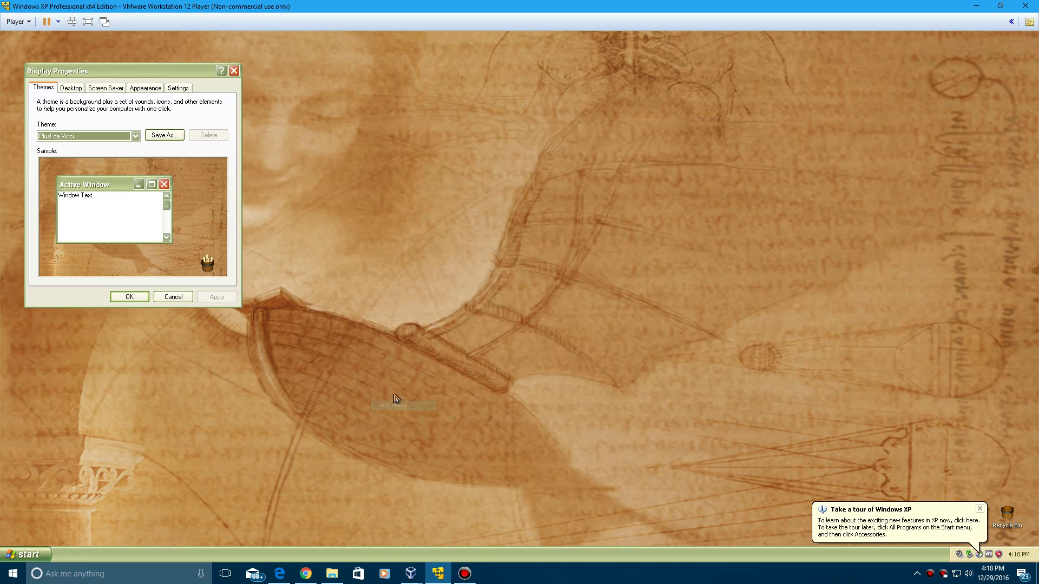
click(134, 137)
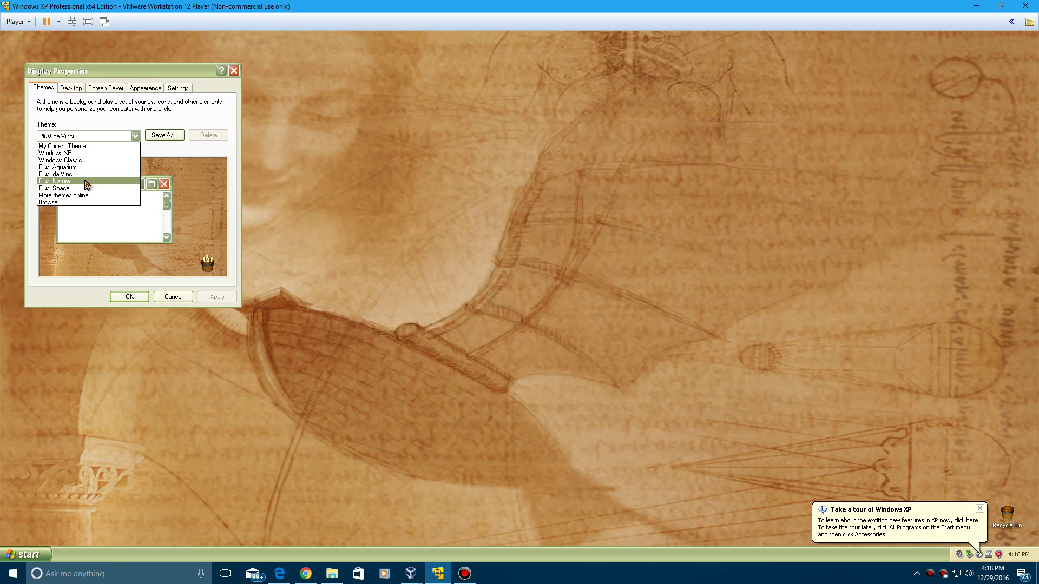
click(88, 181)
click(217, 297)
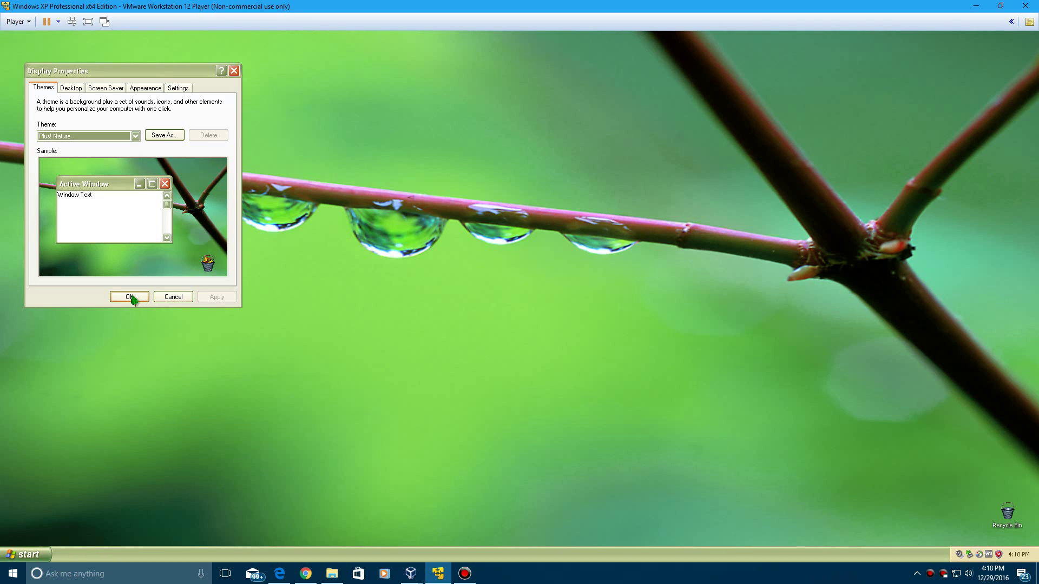
click(129, 297)
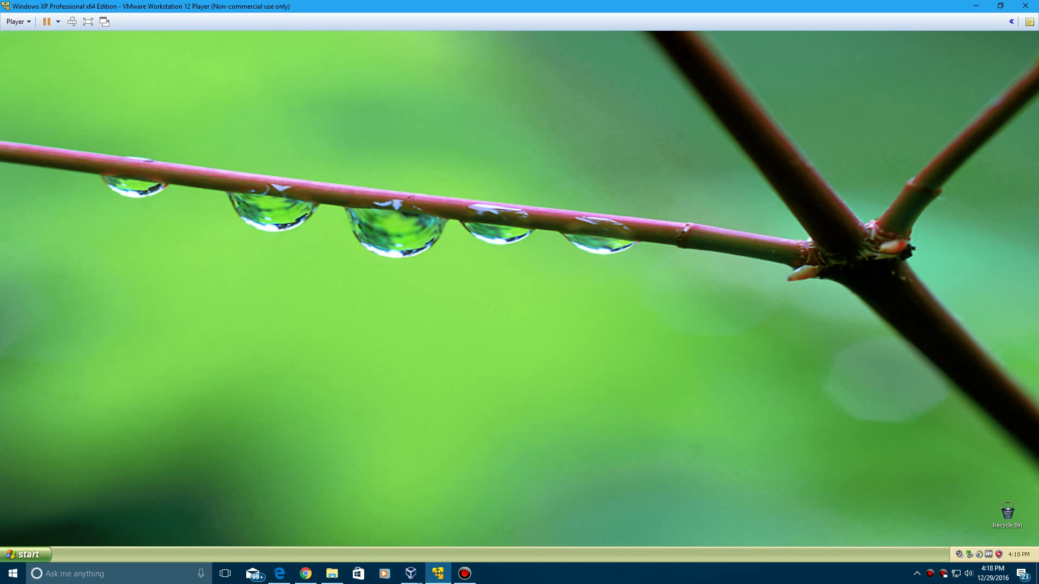
- Run ipconfig in a Command Prompt window, then close it
click(30, 554)
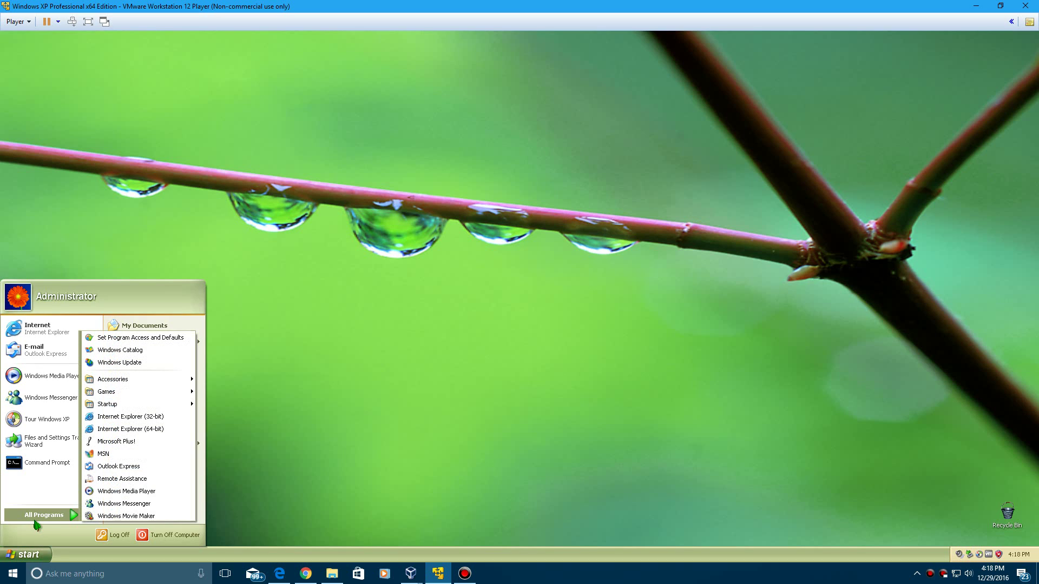
click(47, 463)
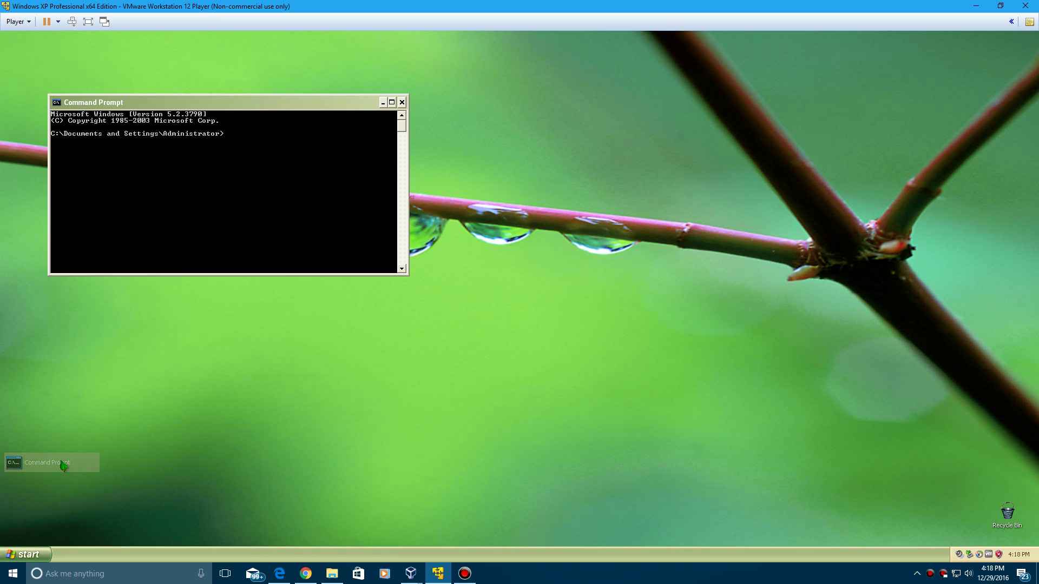
click(382, 103)
click(113, 550)
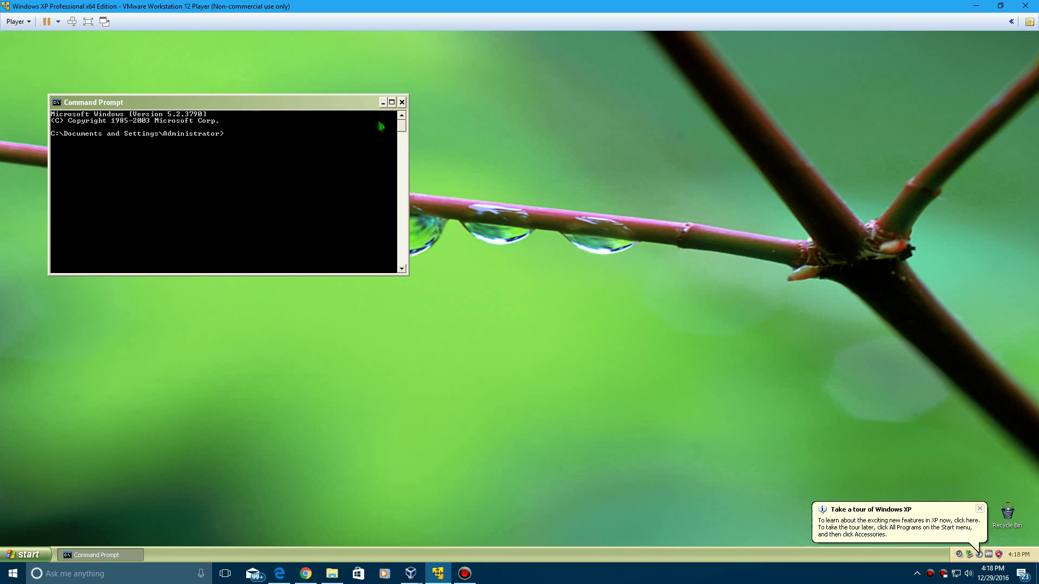
text(ipconfig)
key(Return)
click(402, 104)
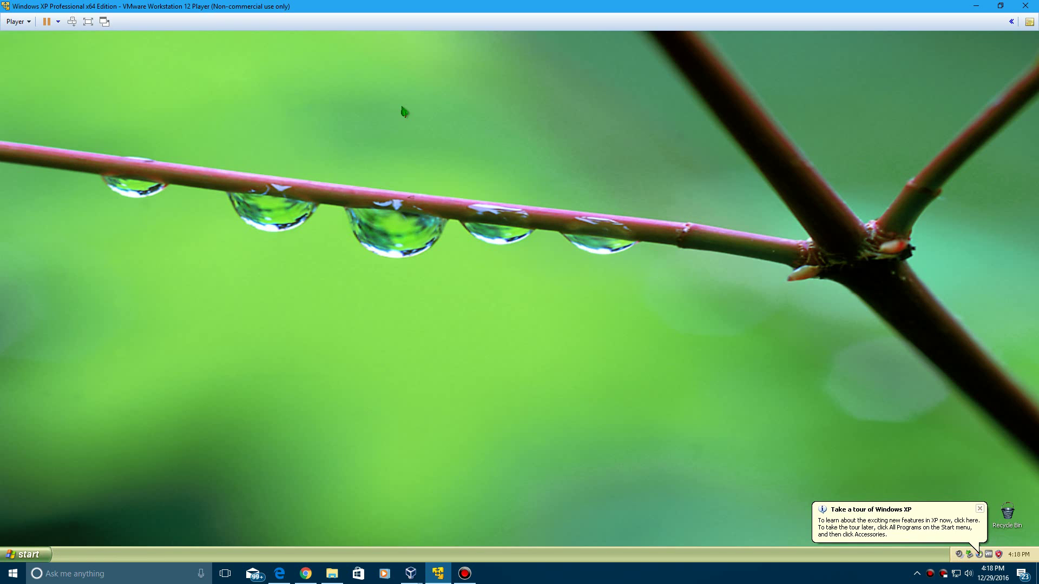
- Log off Windows and log back on as Administrator
click(11, 555)
click(115, 535)
click(552, 230)
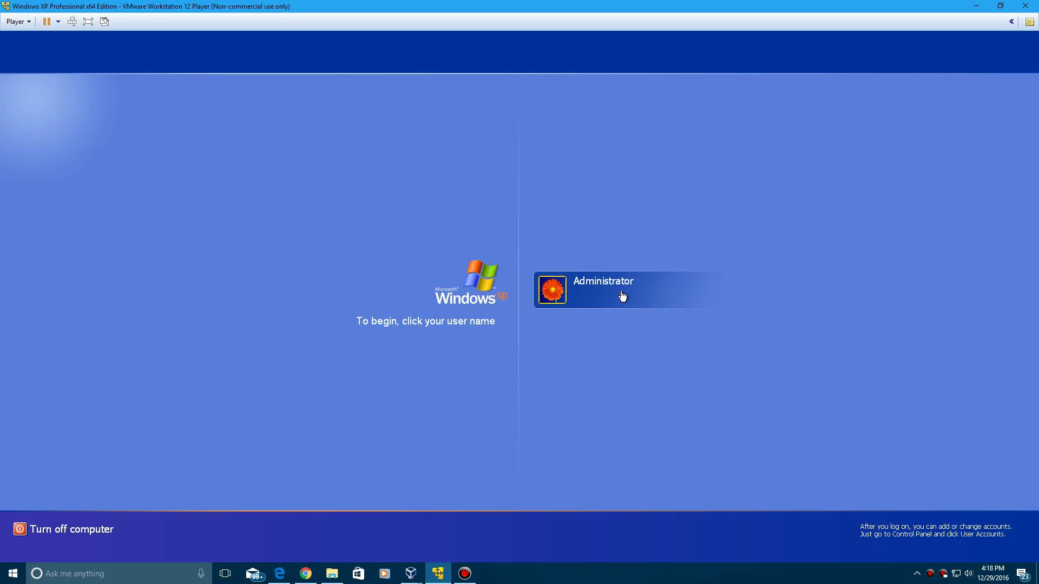
click(622, 295)
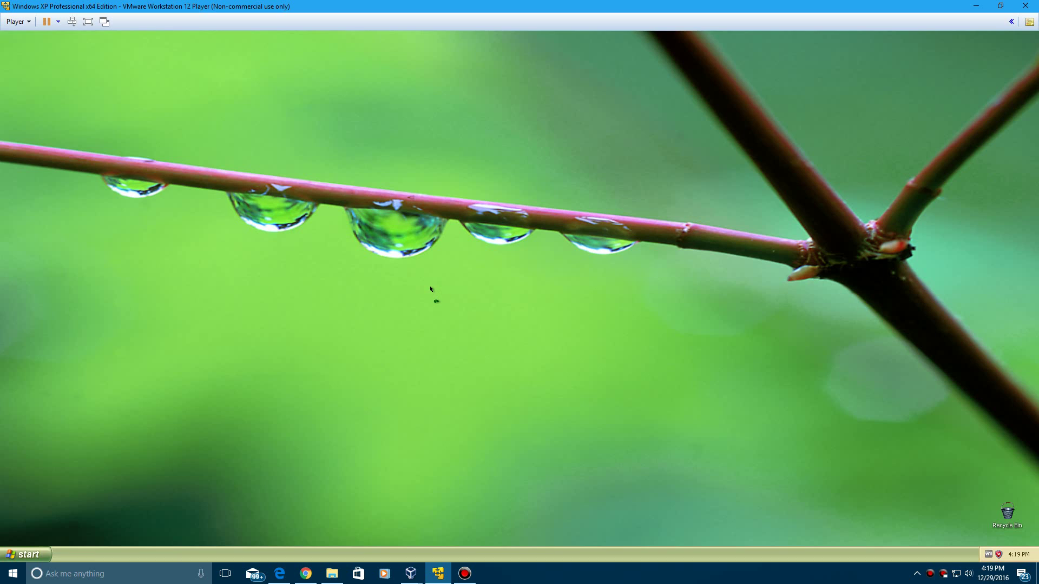
- Apply the Plus! Space theme in Display Properties
right_click(485, 397)
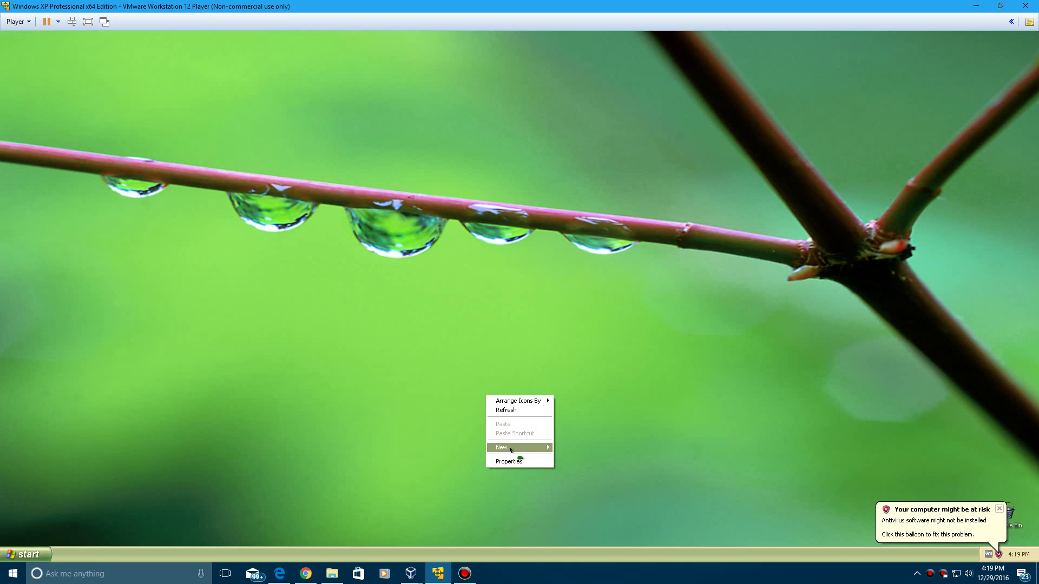
click(512, 463)
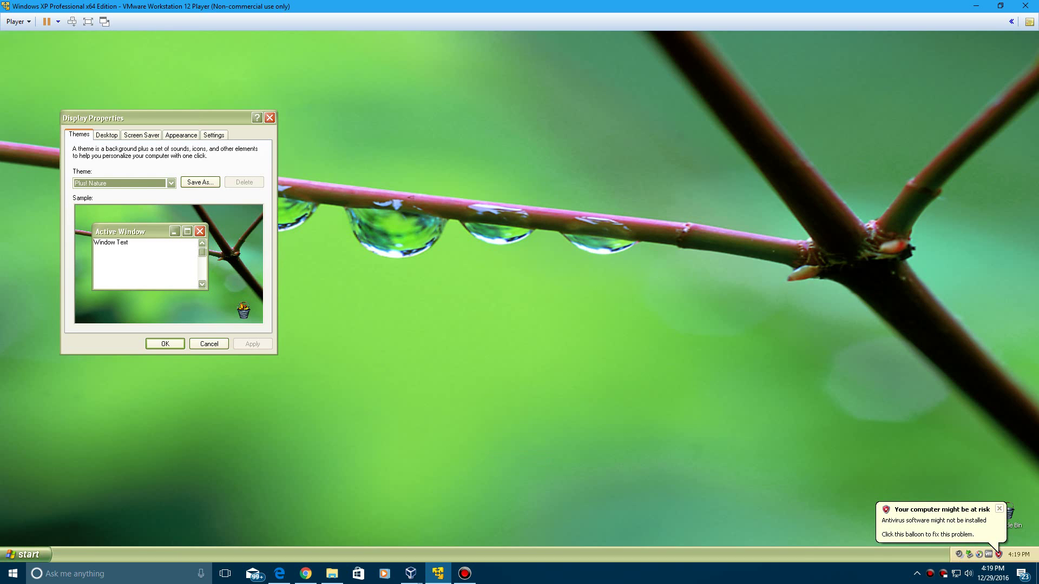
click(171, 183)
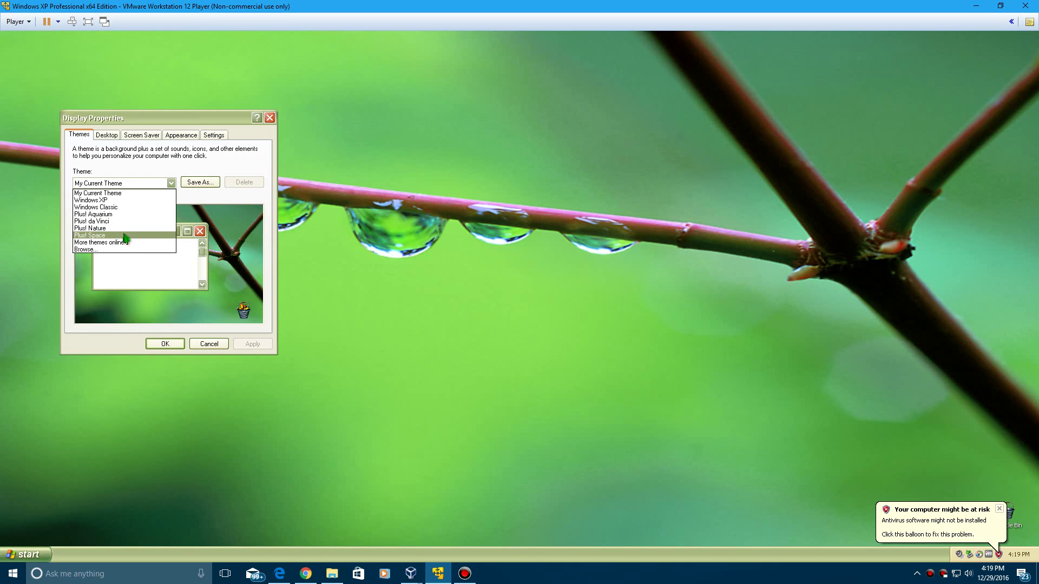
click(126, 236)
click(254, 344)
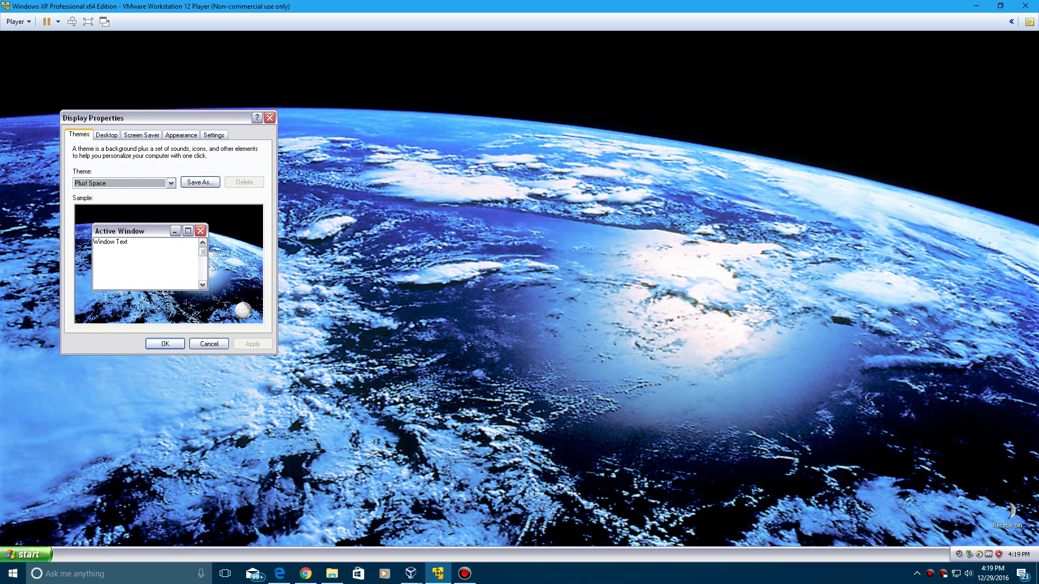
- Run ipconfig in a Command Prompt window, then close it
click(37, 553)
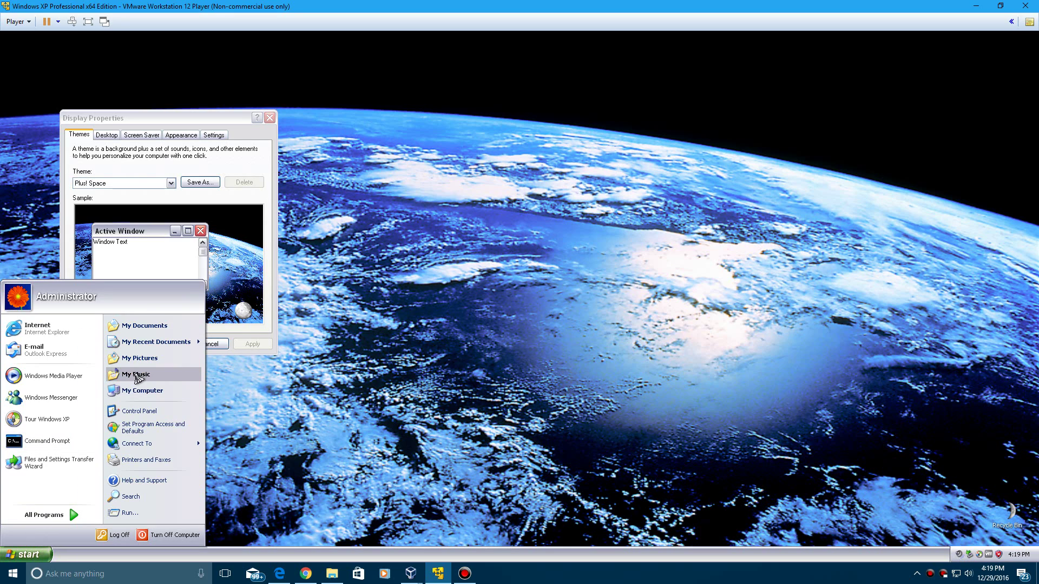
click(49, 440)
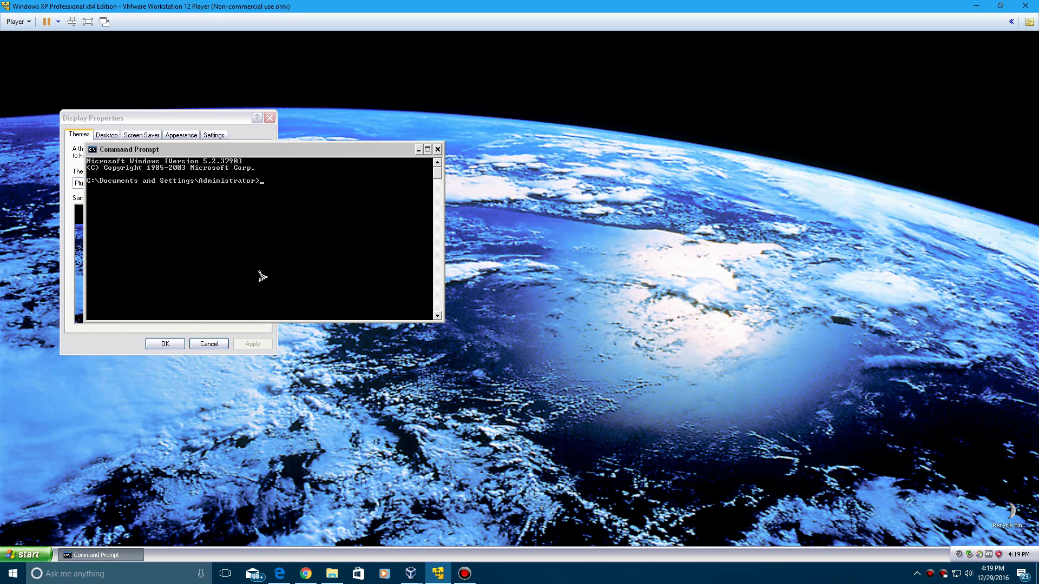
key(Return)
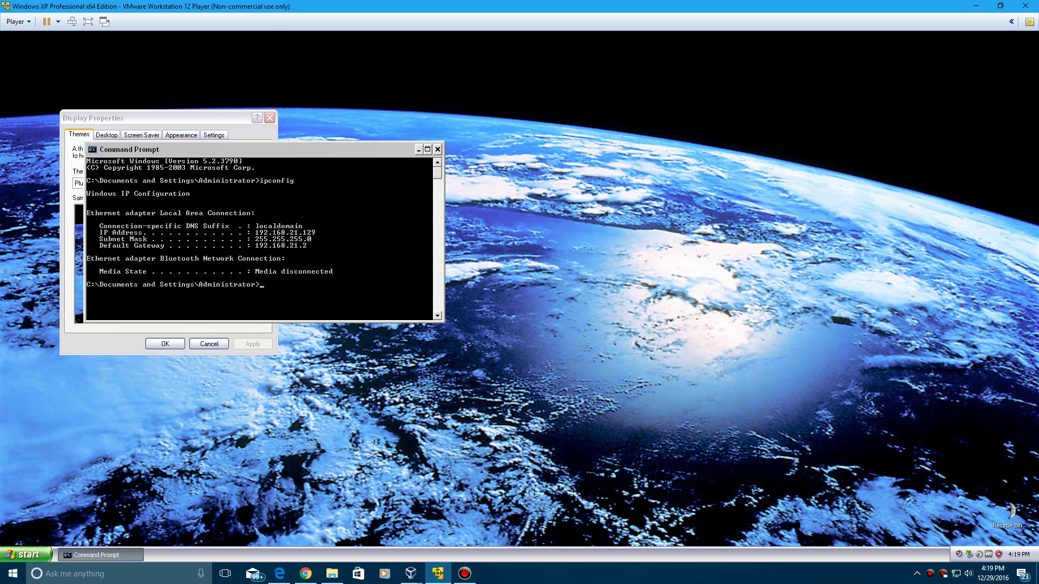
click(419, 149)
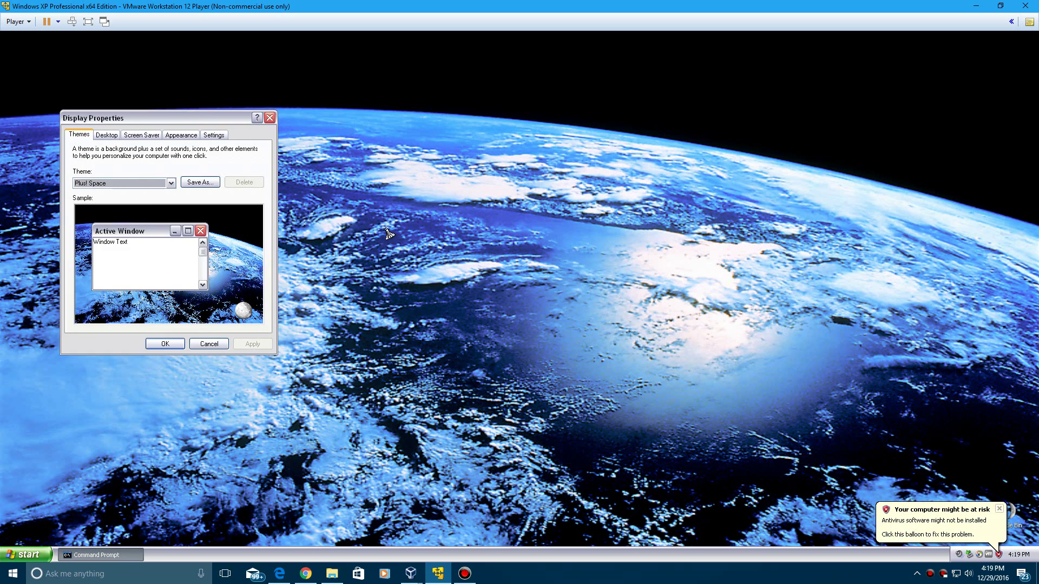
click(123, 560)
click(441, 147)
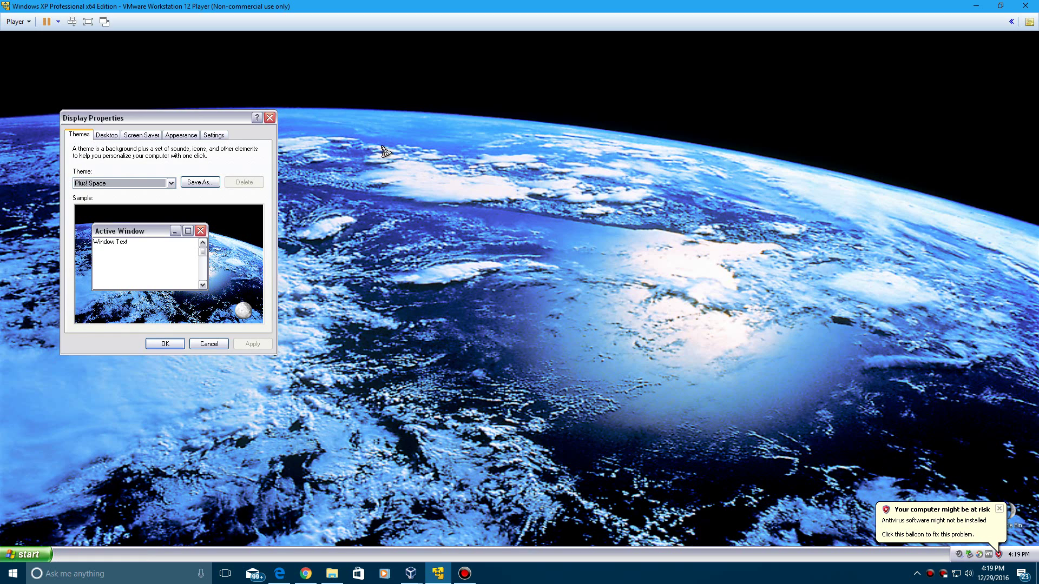
- Log off Windows and log back on as Administrator
click(16, 554)
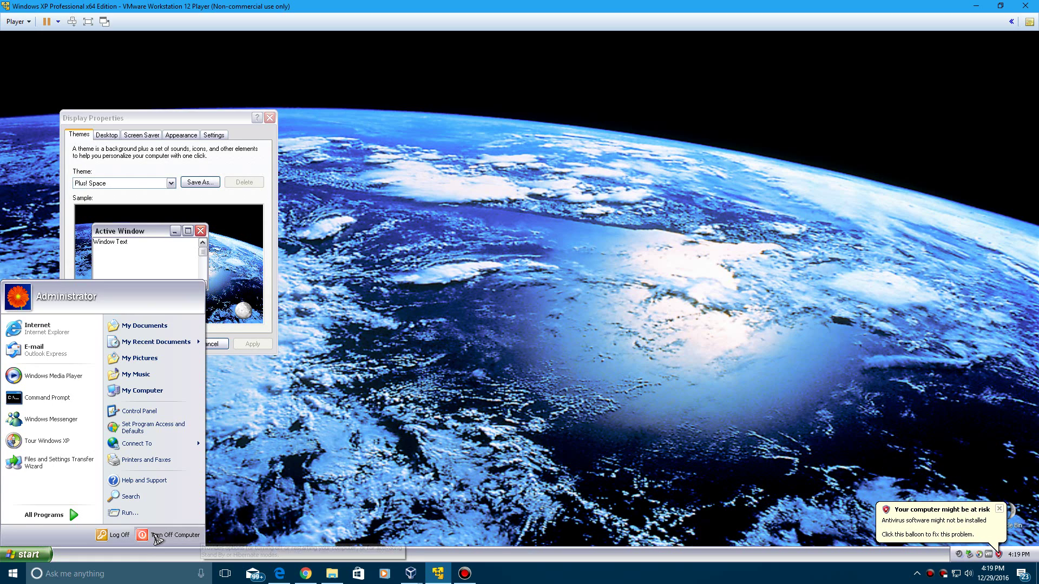
click(116, 535)
click(554, 224)
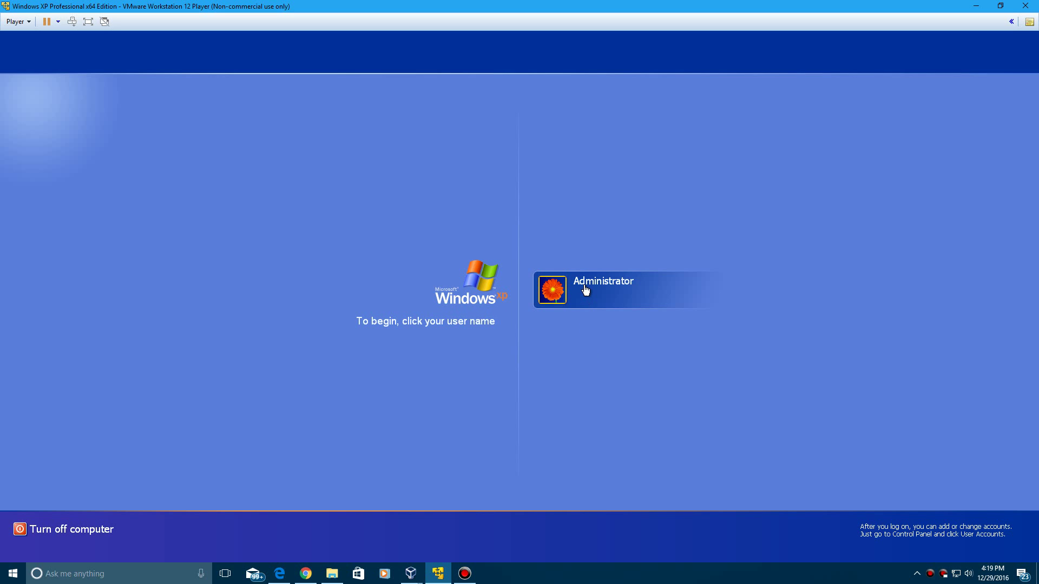
click(585, 291)
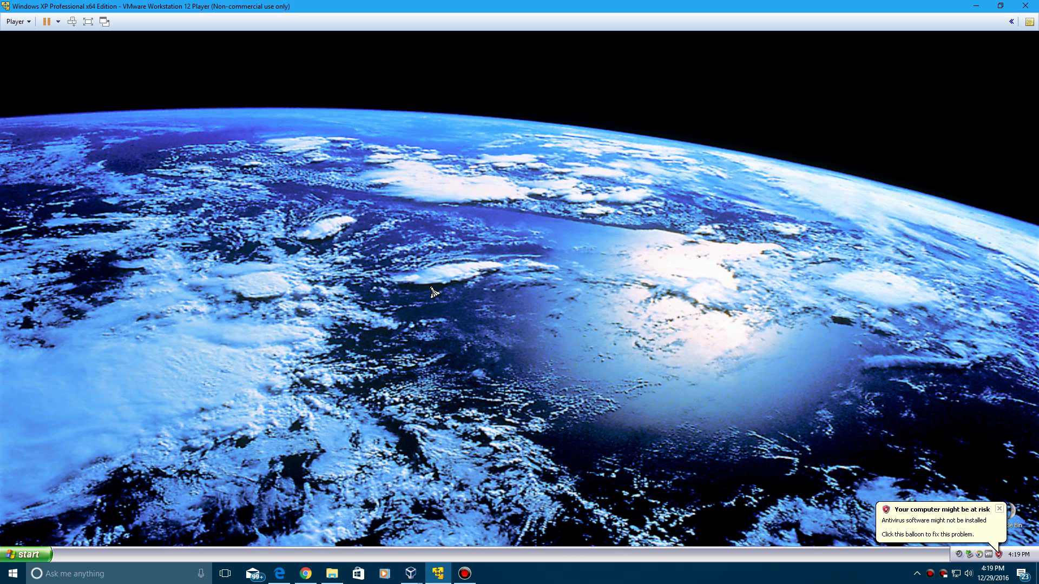
- Launch Microsoft Plus! from All Programs and preview screen savers on its Screen Savers page
right_click(373, 260)
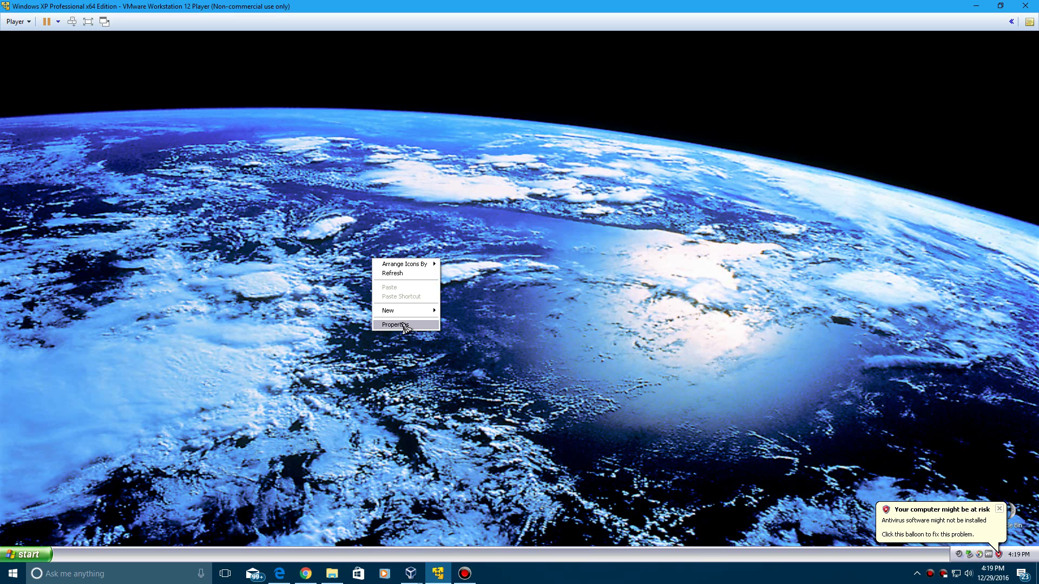
click(23, 555)
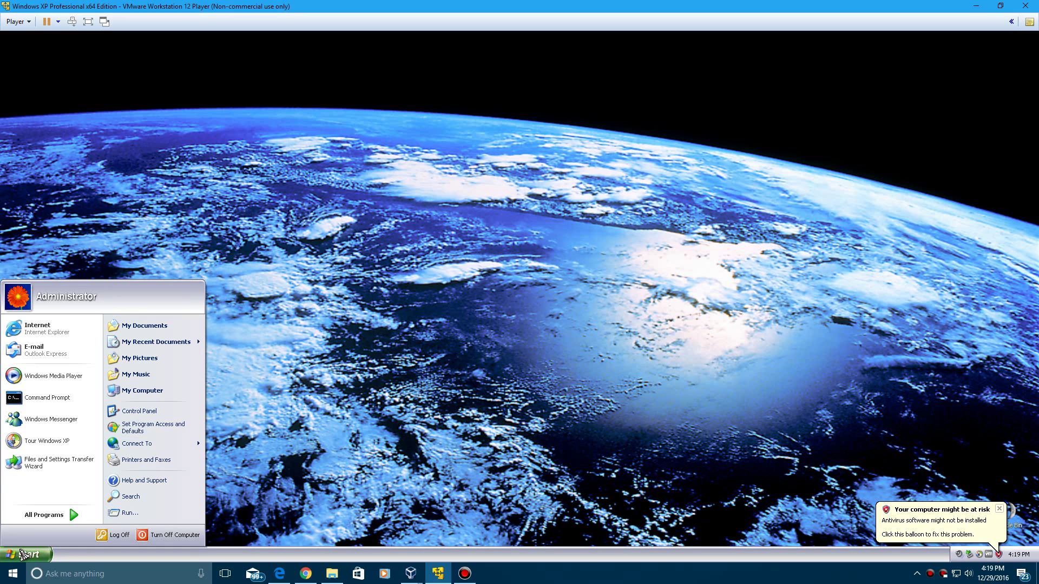
mouse_move(57, 515)
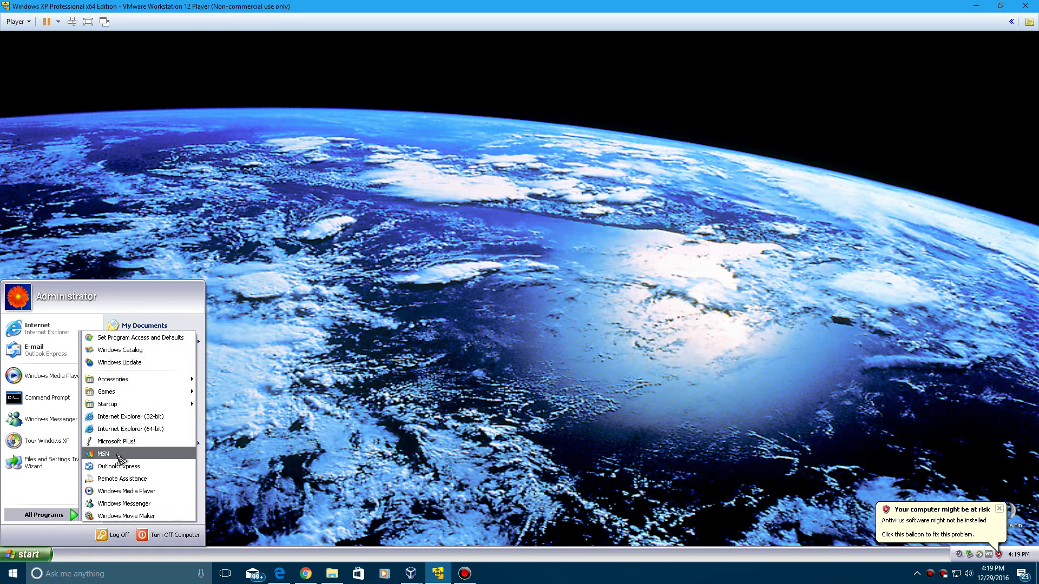
click(138, 444)
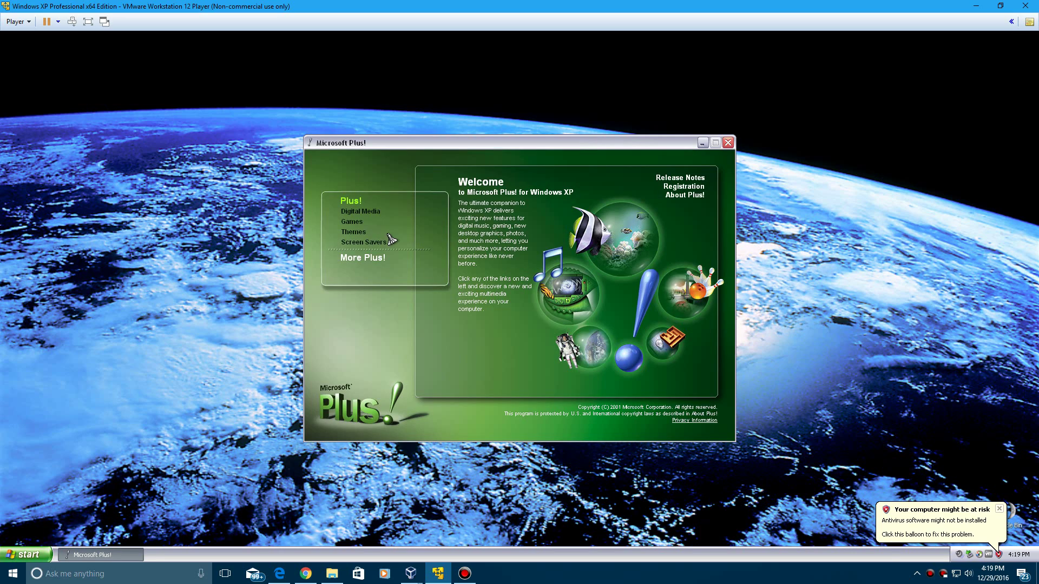
click(381, 244)
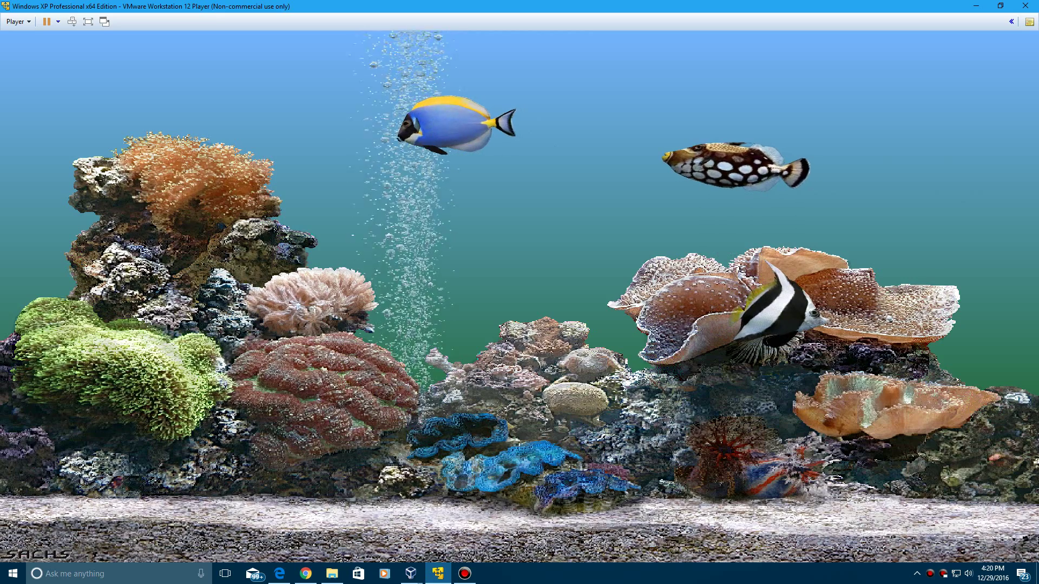
mouse_move(309, 286)
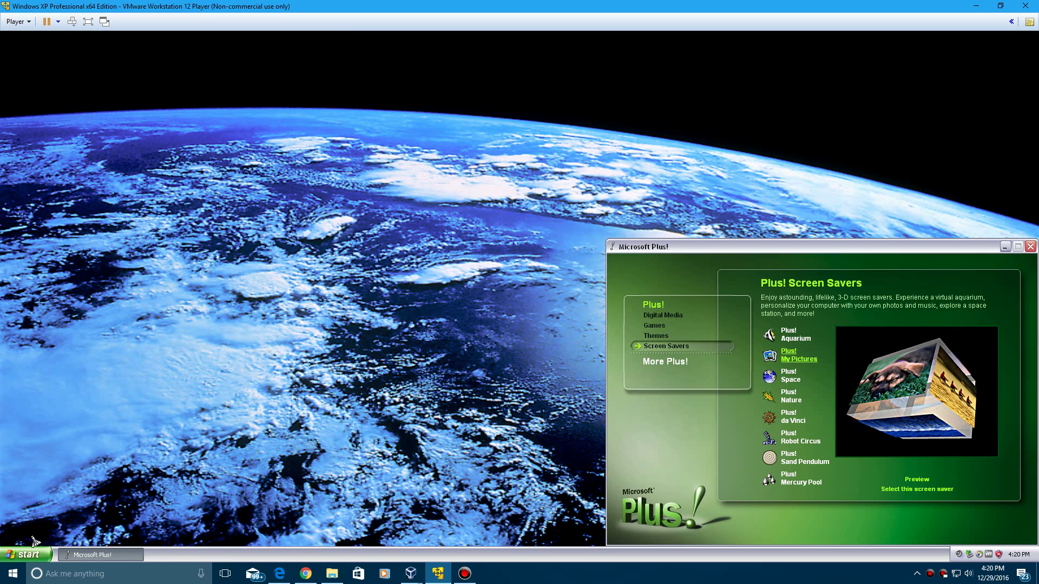
- Copy Blue hills, Sunset, Water lilies and Winter from Sample Pictures into My Pictures
click(26, 554)
click(173, 361)
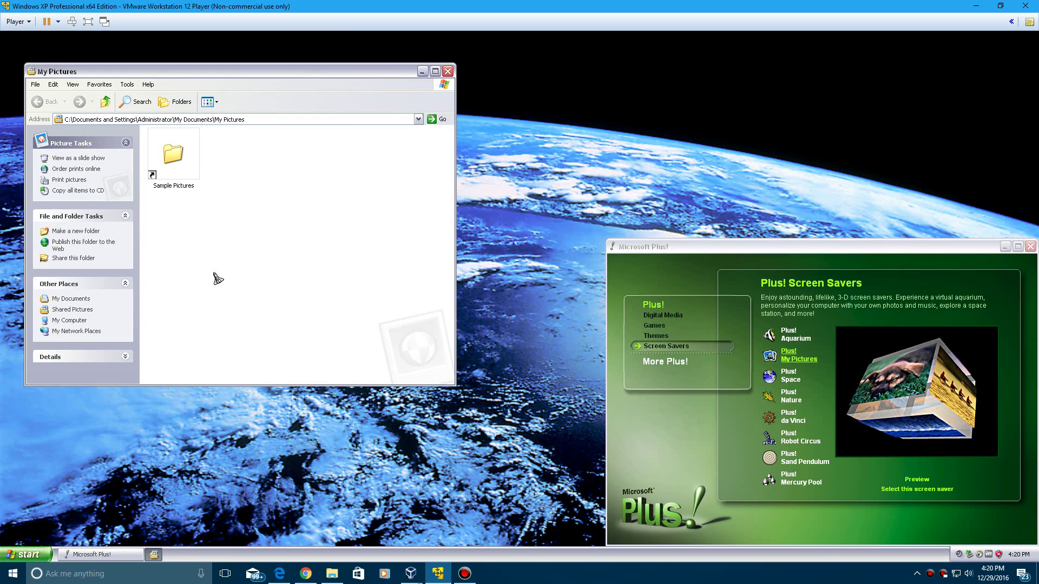
double_click(185, 169)
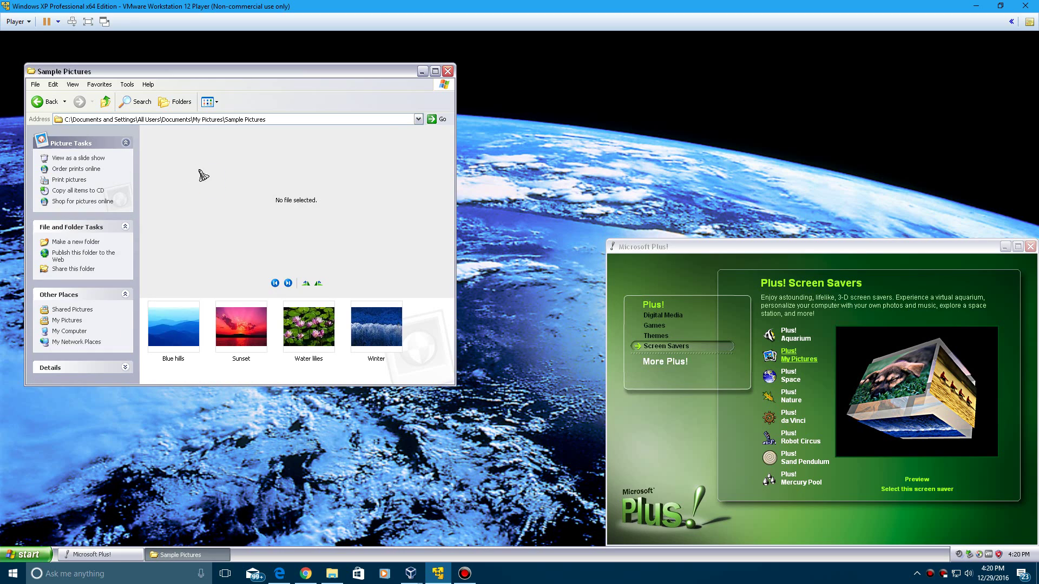
drag(165, 368, 372, 321)
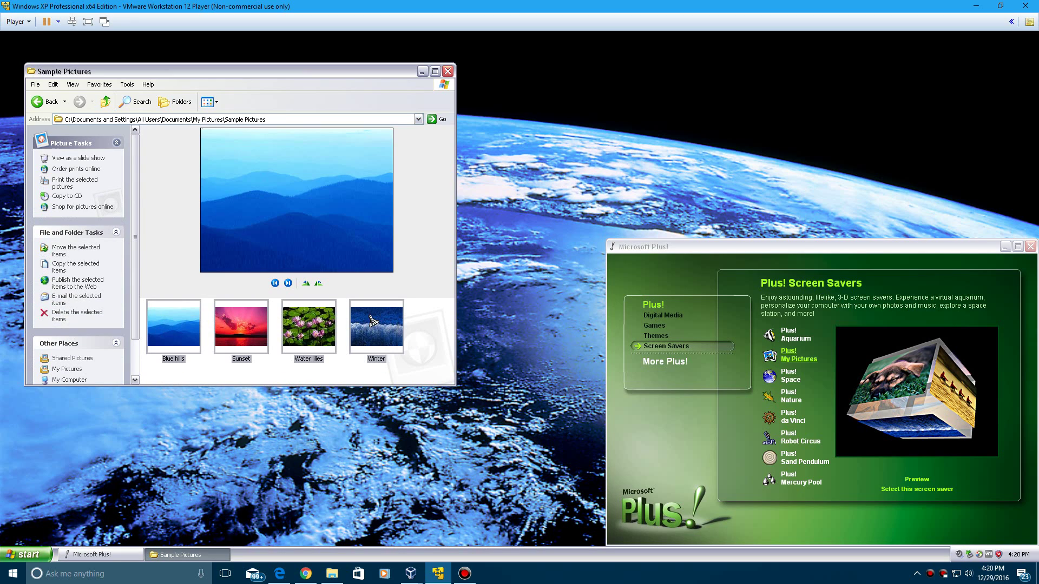
right_click(372, 321)
click(400, 430)
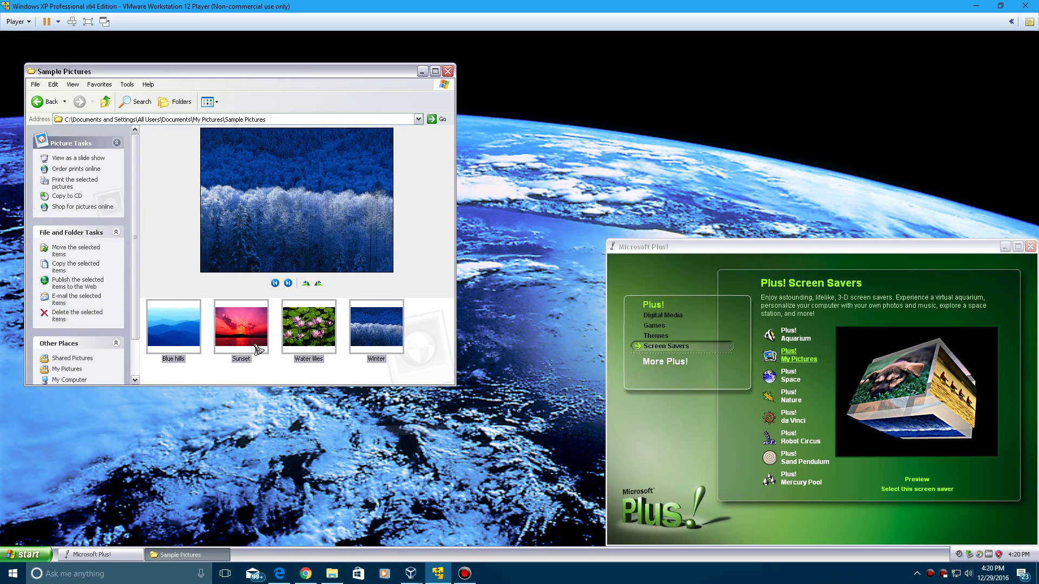
click(37, 101)
right_click(293, 274)
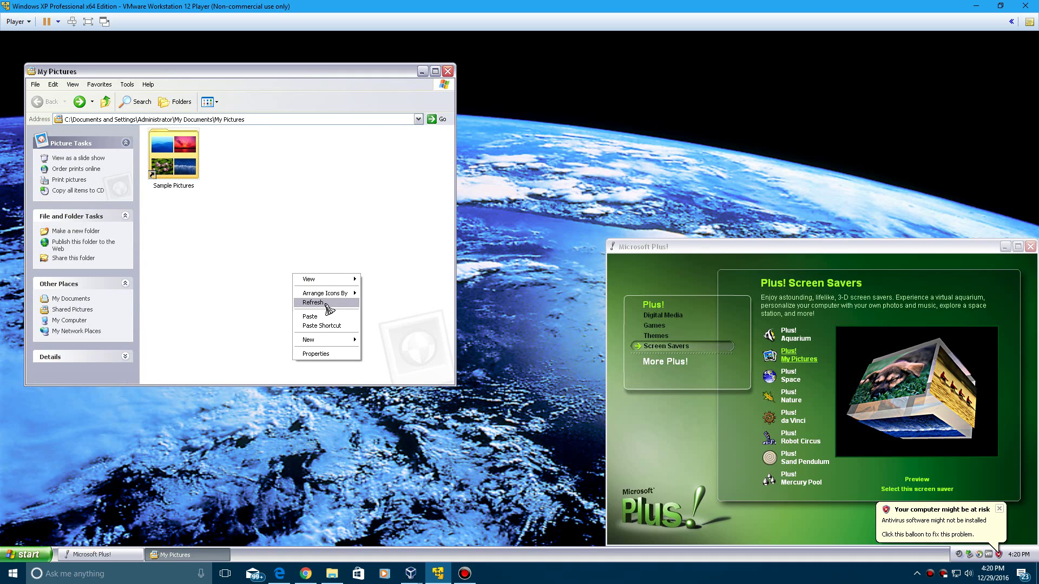
click(310, 316)
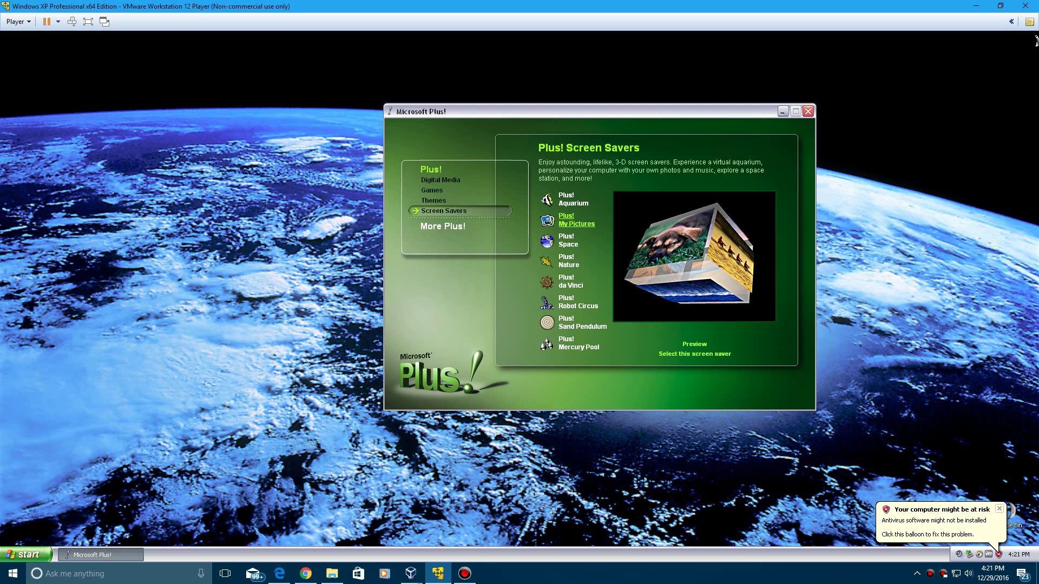
- Preview the Plus! Space and Plus! Nature screen savers on the Screen Savers page
click(567, 241)
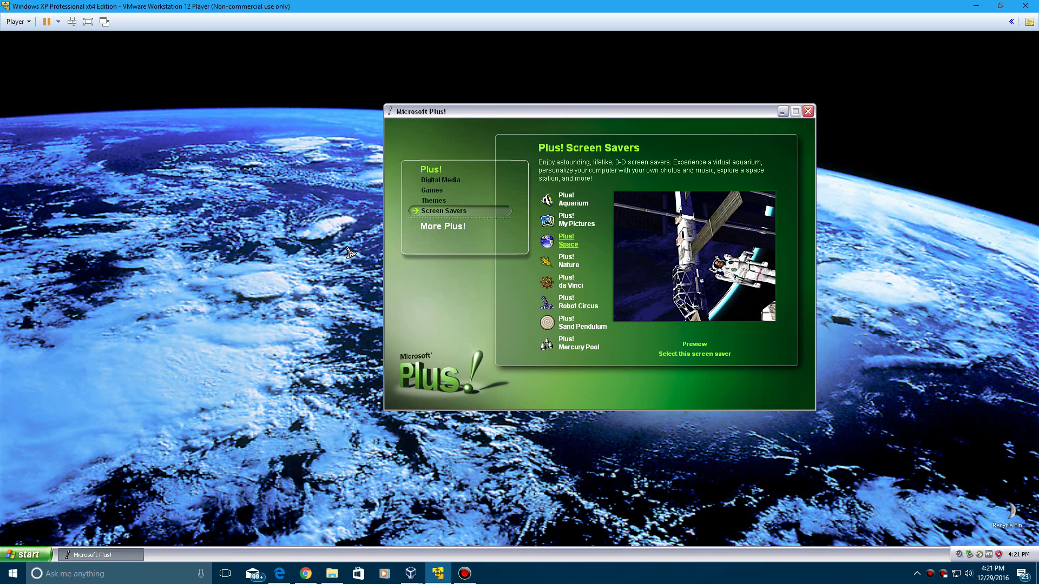
click(568, 265)
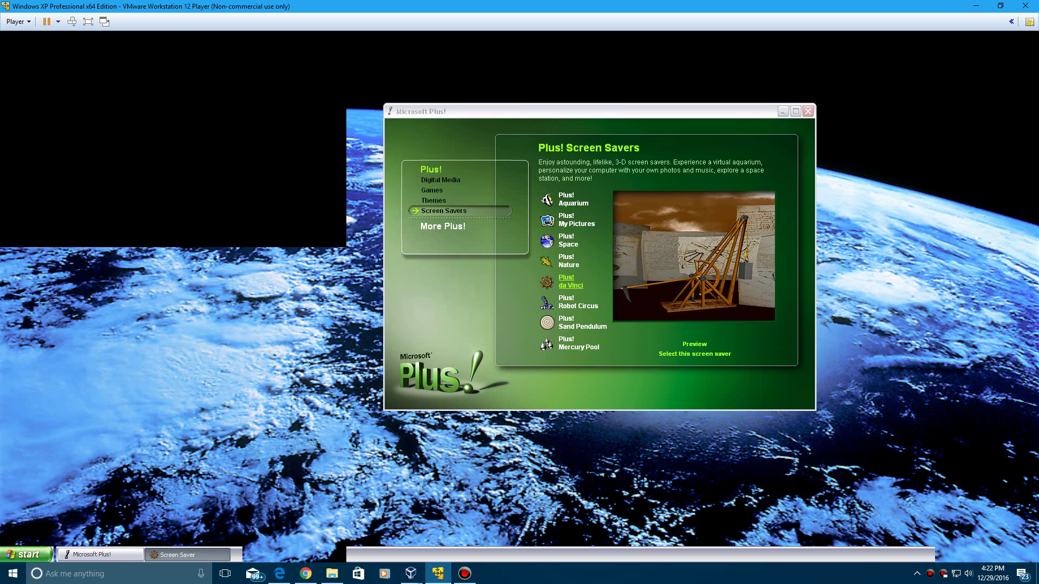
- Select the Plus! Robot Circus screen saver
click(579, 307)
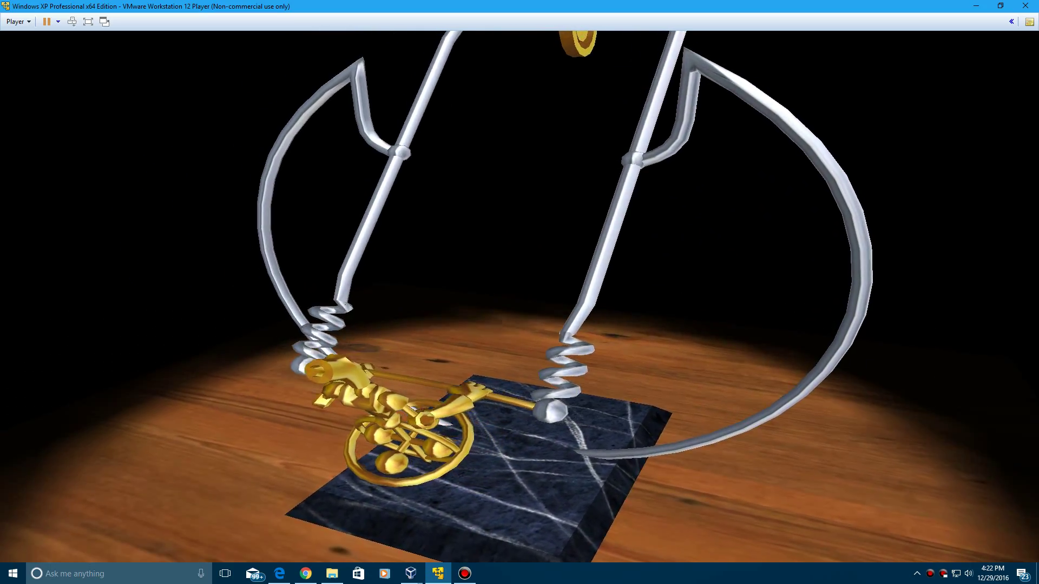
- Select Plus! Sand Pendulum and play its full-screen preview
mouse_move(443, 280)
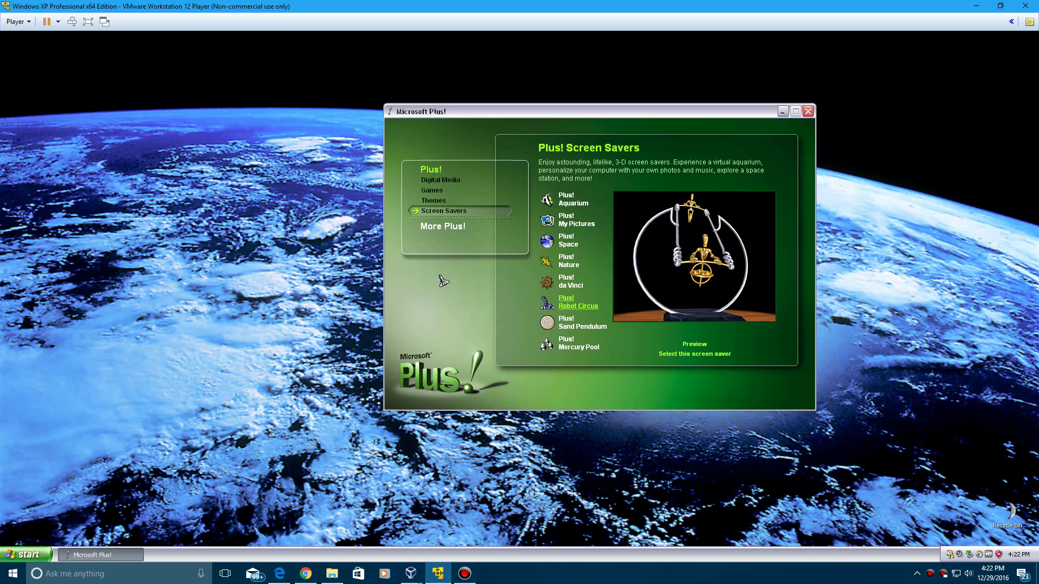
click(568, 327)
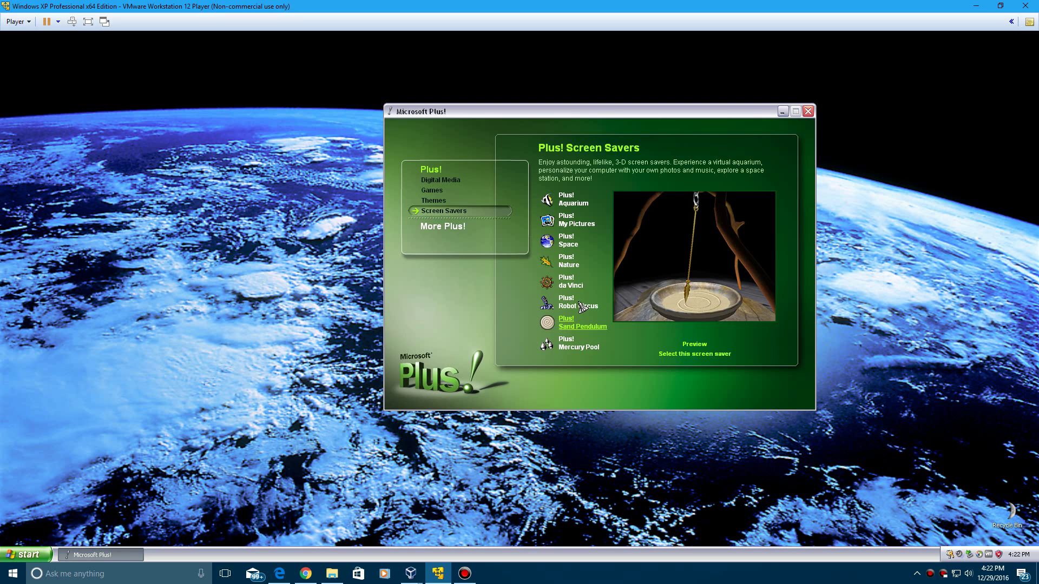
click(695, 345)
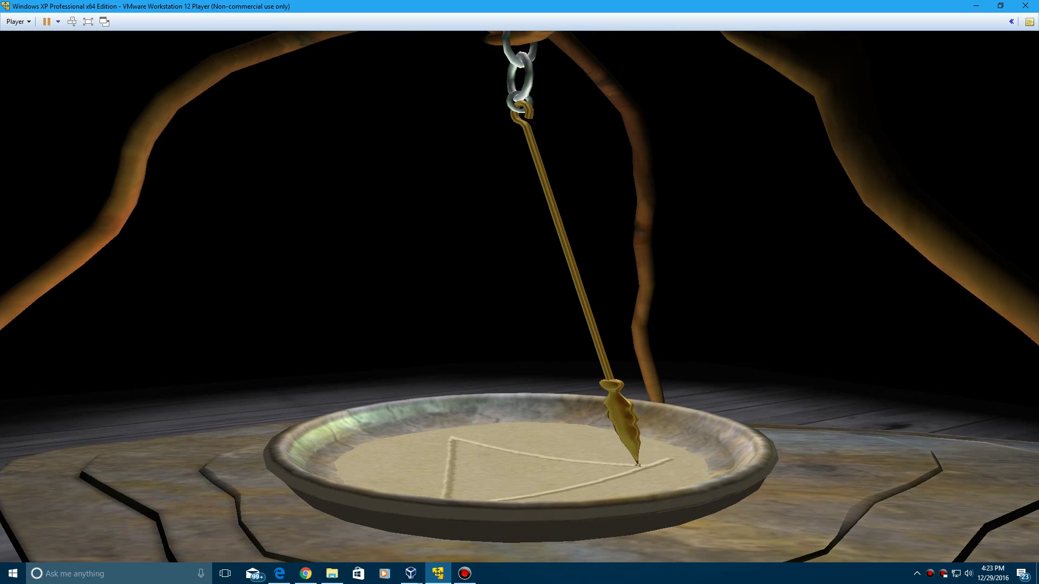
- Select Plus! Mercury Pool and play its full-screen preview
mouse_move(632, 317)
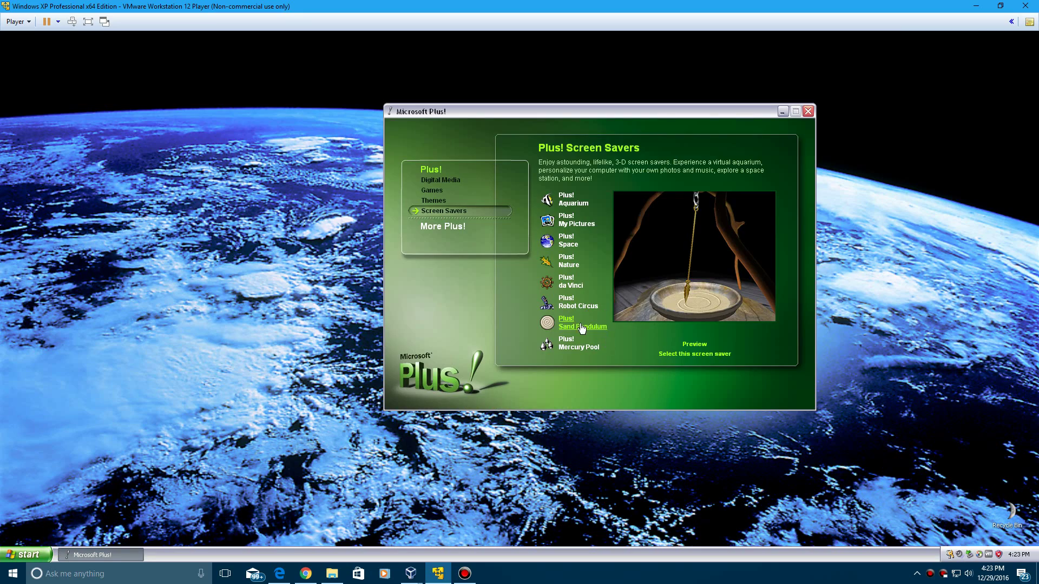
click(571, 343)
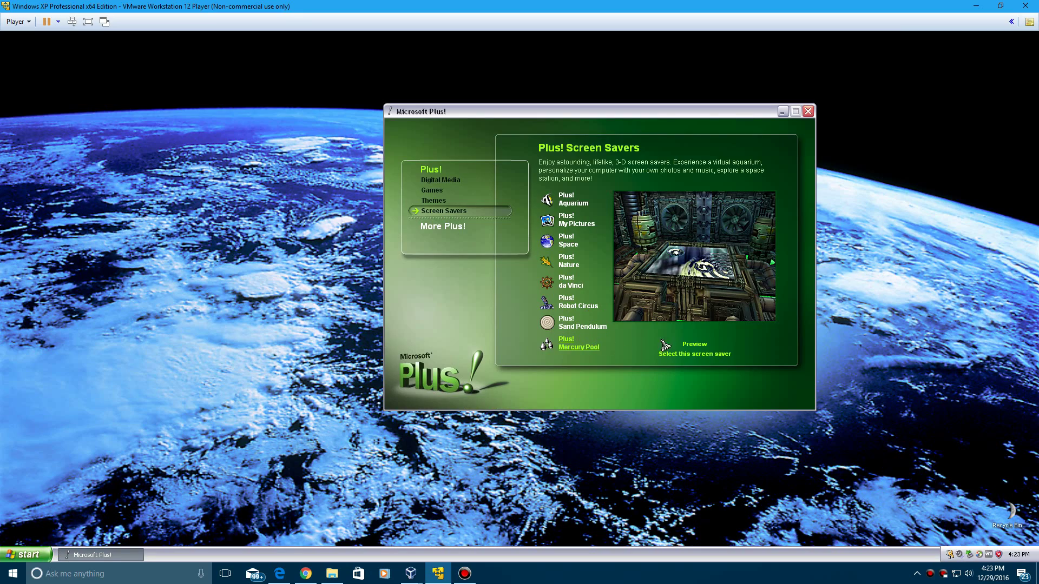
click(700, 345)
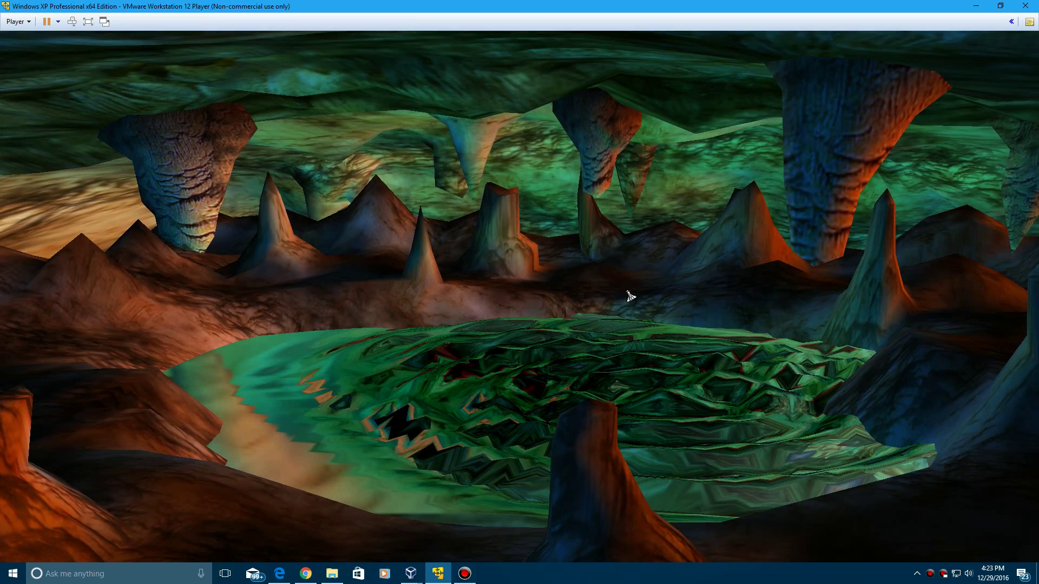
mouse_move(572, 275)
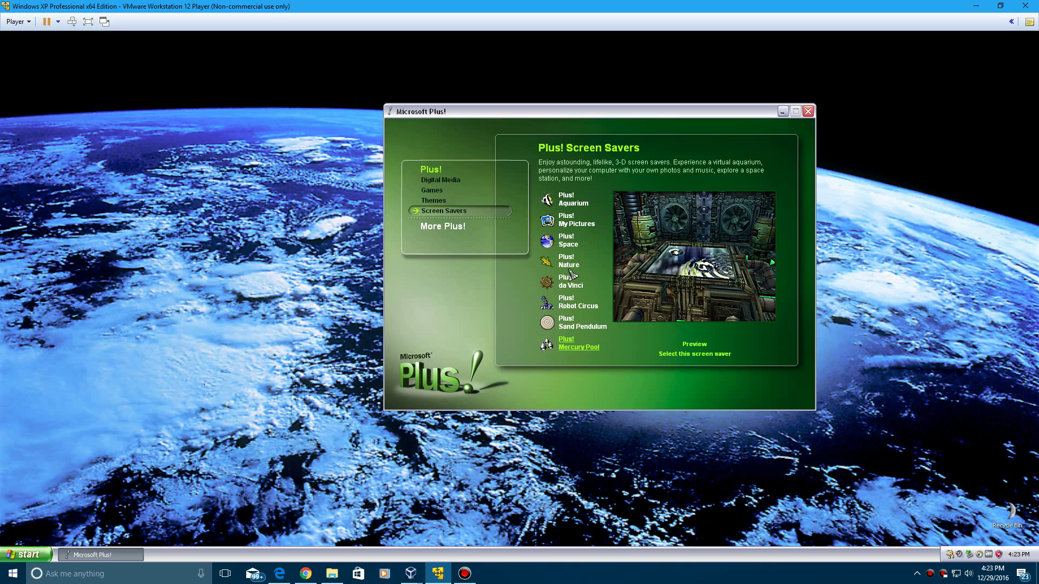
- Launch Russian Square Plus! Edition from the Plus! Games page and start a new game
click(438, 182)
click(431, 191)
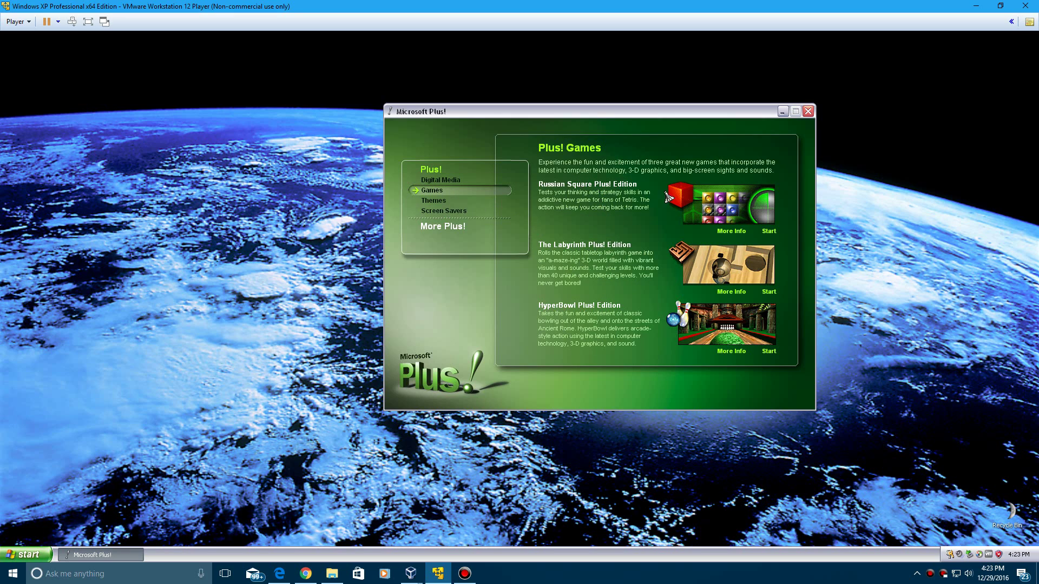
click(768, 232)
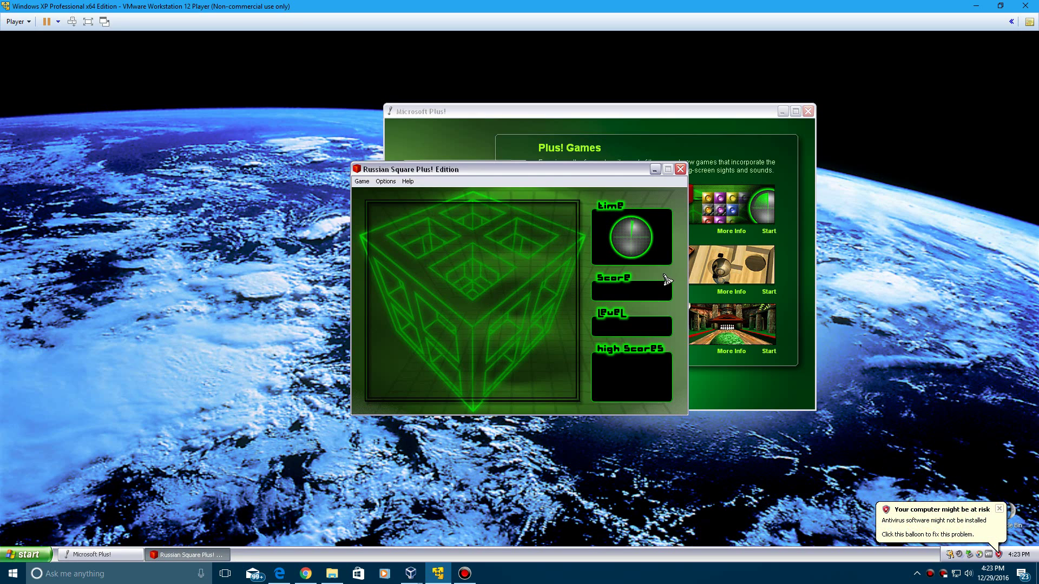
click(362, 181)
click(374, 193)
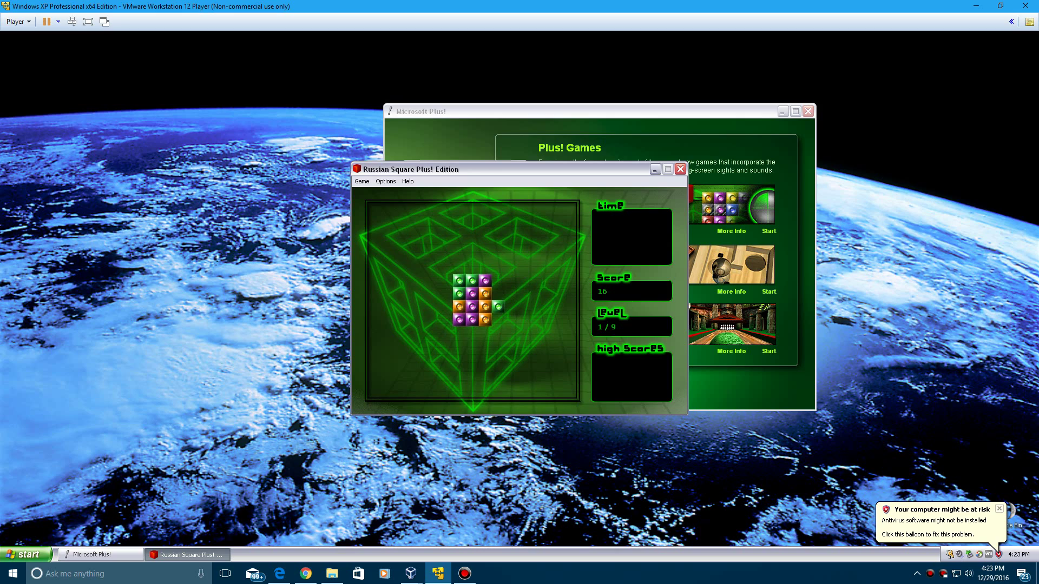
- Steer the falling blocks into rows with the arrow keys, reaching score 128 at level 2/9
key(Up)
key(Left)
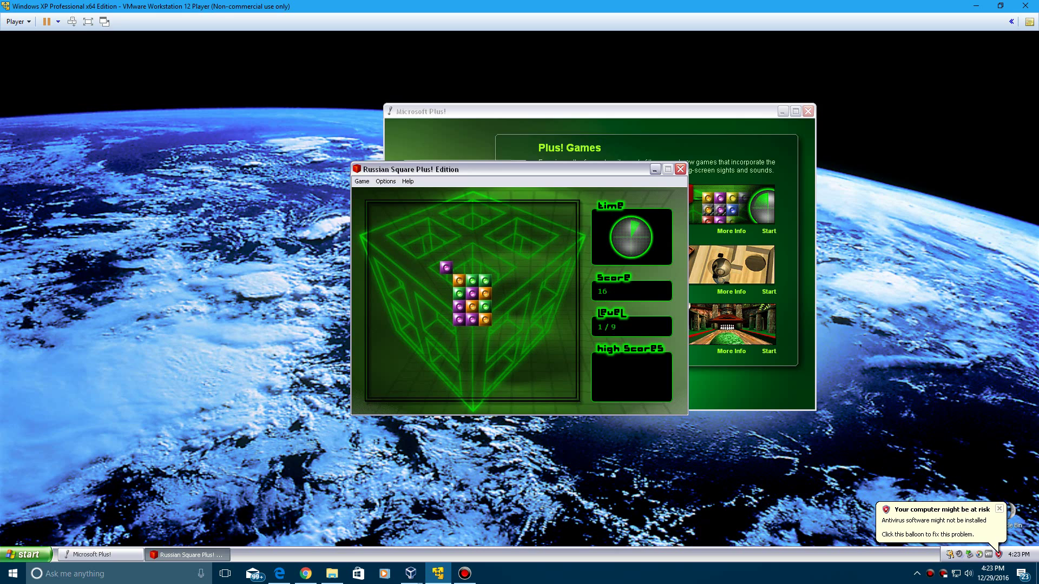
key(Down)
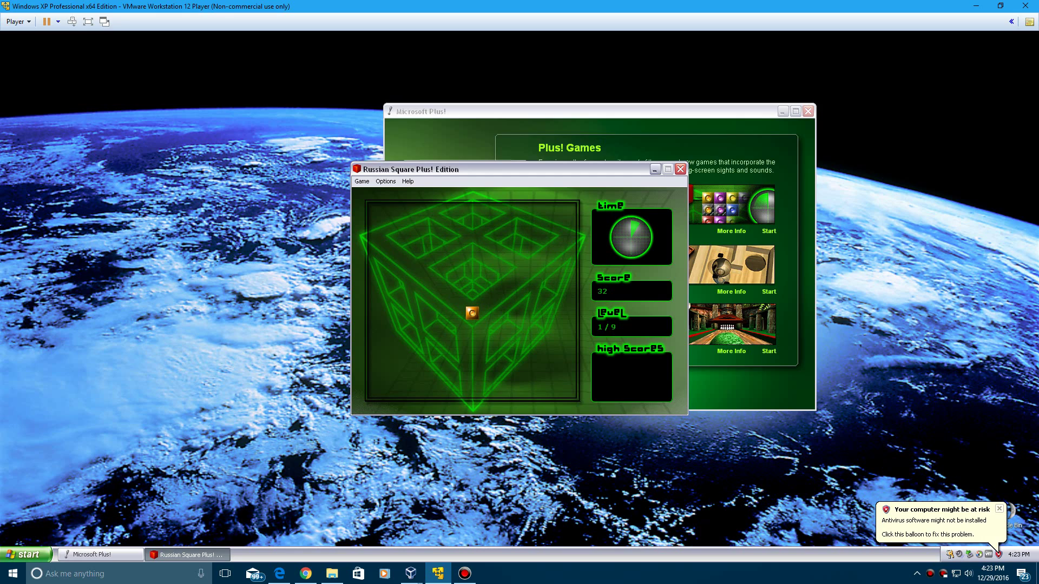
key(Down)
key(Down)
key(Down)
key(Up)
key(Up)
key(Left)
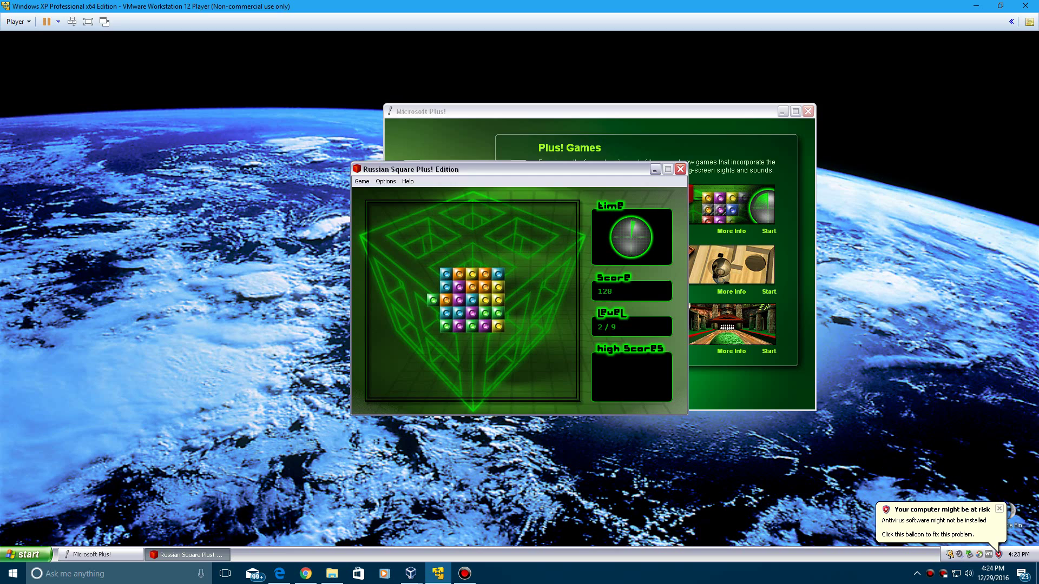
key(Down)
key(Right)
key(Down)
key(Left)
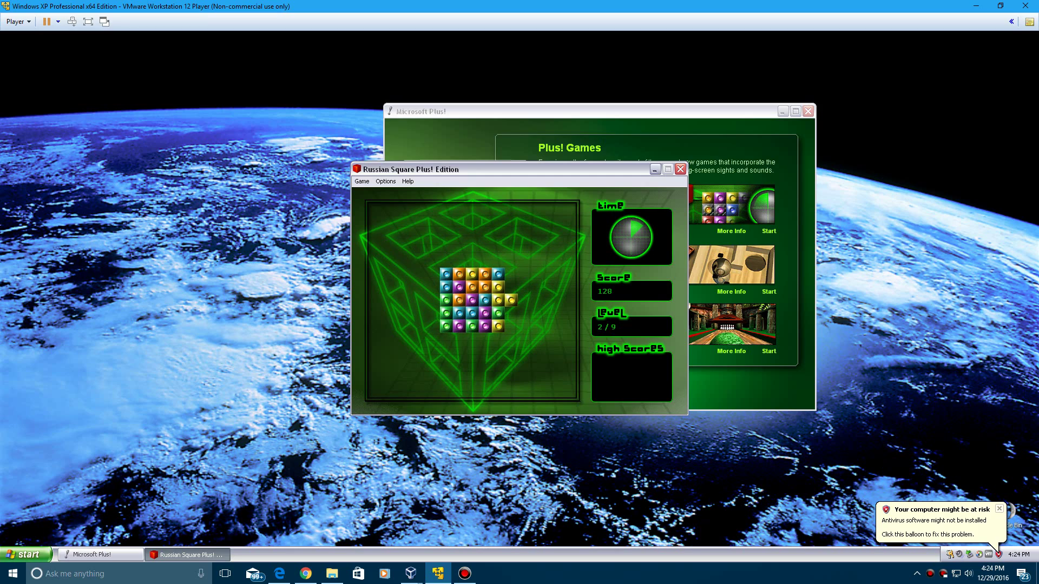
key(Up)
key(Up)
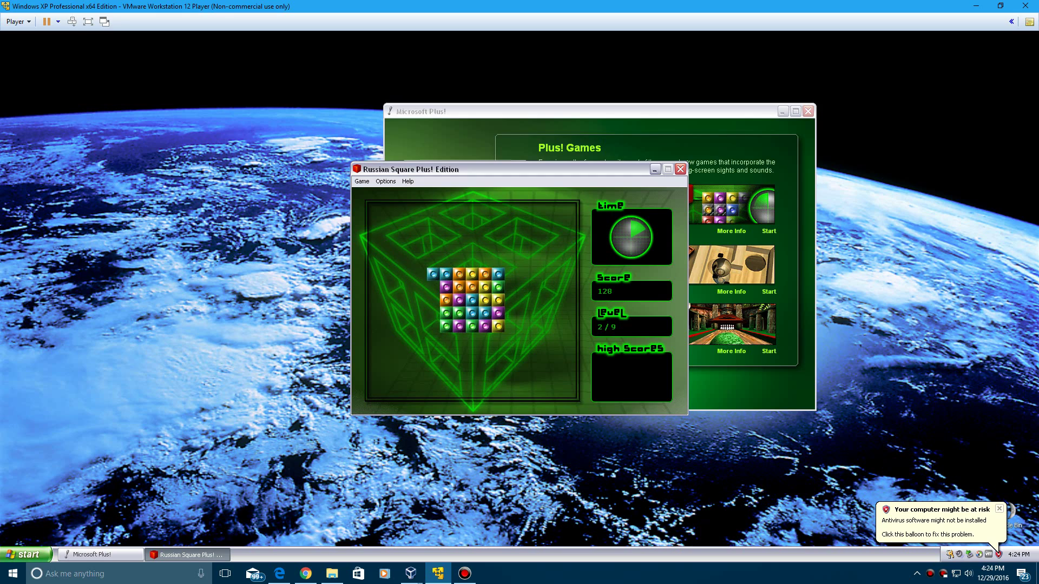
key(Down)
key(Down)
key(Down)
key(Left)
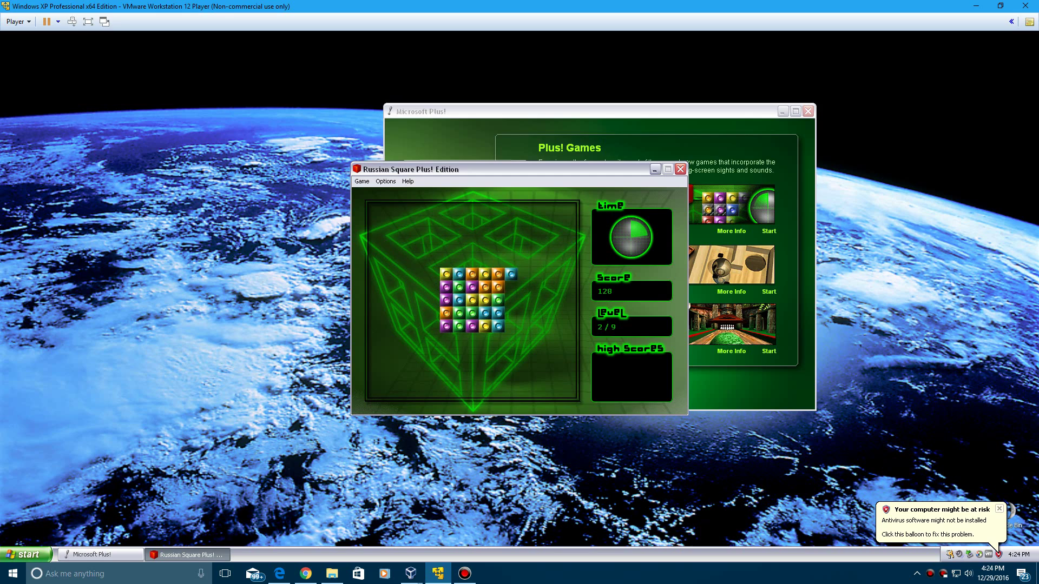
key(Down)
key(Up)
key(Up)
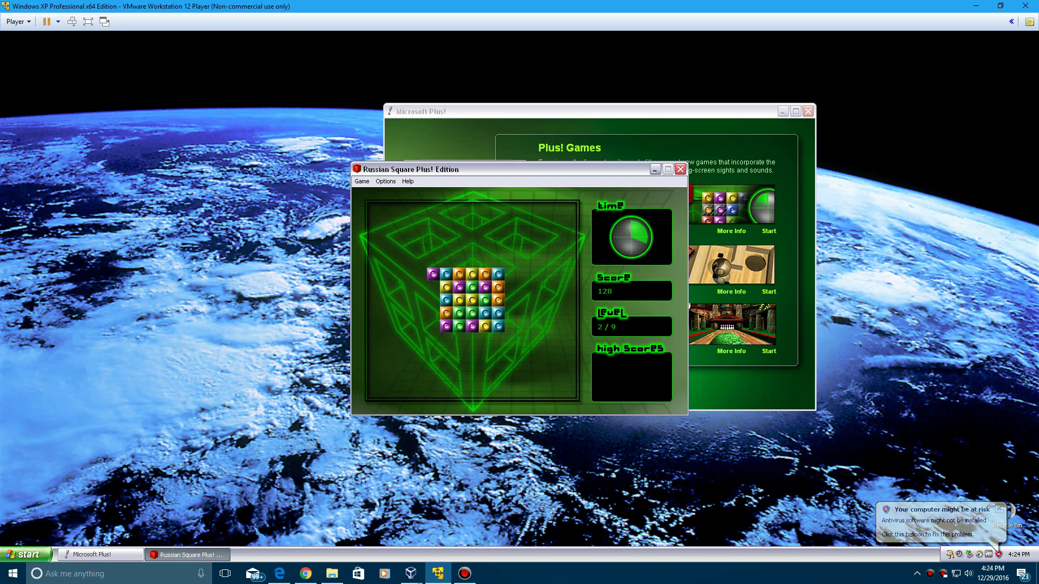
key(Up)
key(Right)
key(Right)
key(Right)
key(Right)
key(Right)
key(Right)
key(Left)
key(Left)
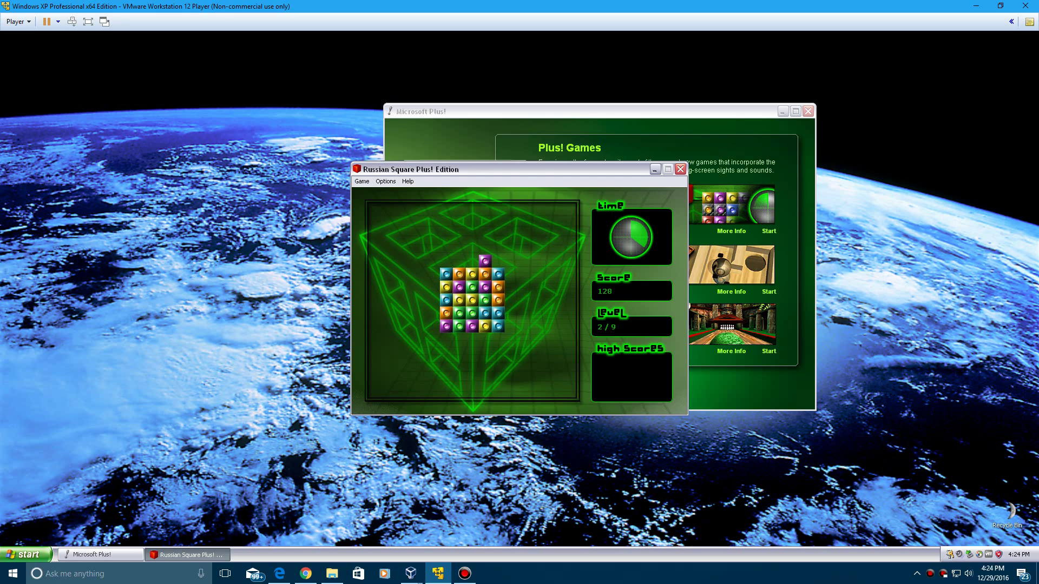
key(Left)
key(Down)
key(Right)
key(Right)
key(Up)
key(Left)
key(Left)
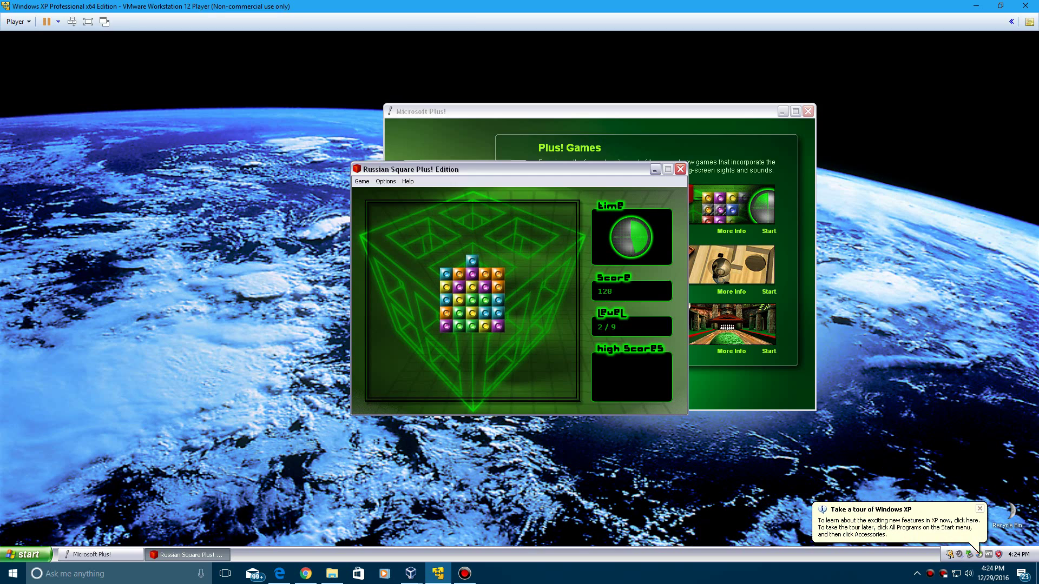
- Bring up Task Manager inside the VM through the Player menu
click(58, 21)
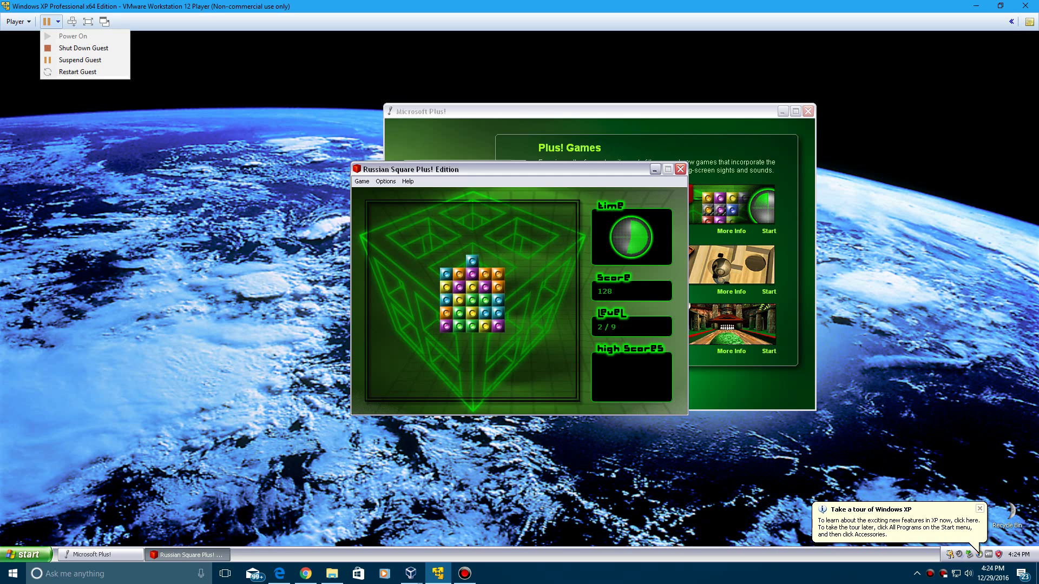
click(18, 22)
click(43, 76)
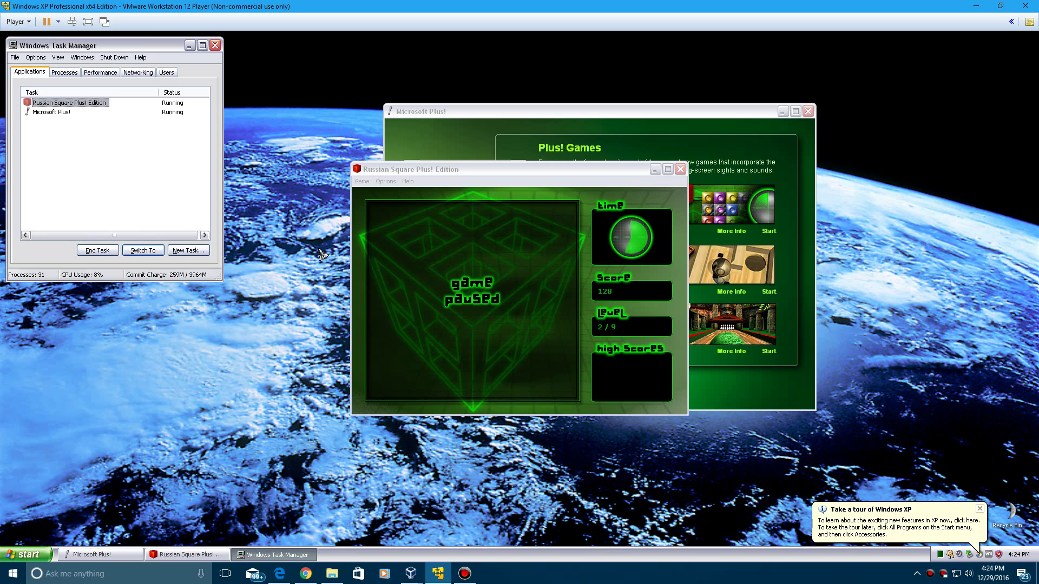
- End Russian Square without saving the high score, close Task Manager, and launch The Labyrinth
click(97, 251)
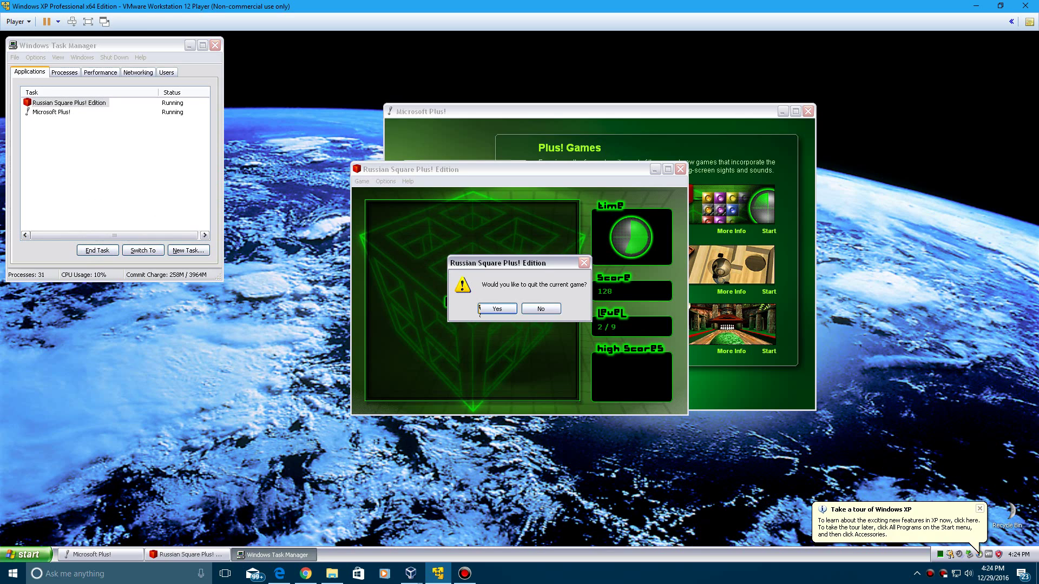
click(497, 308)
click(526, 323)
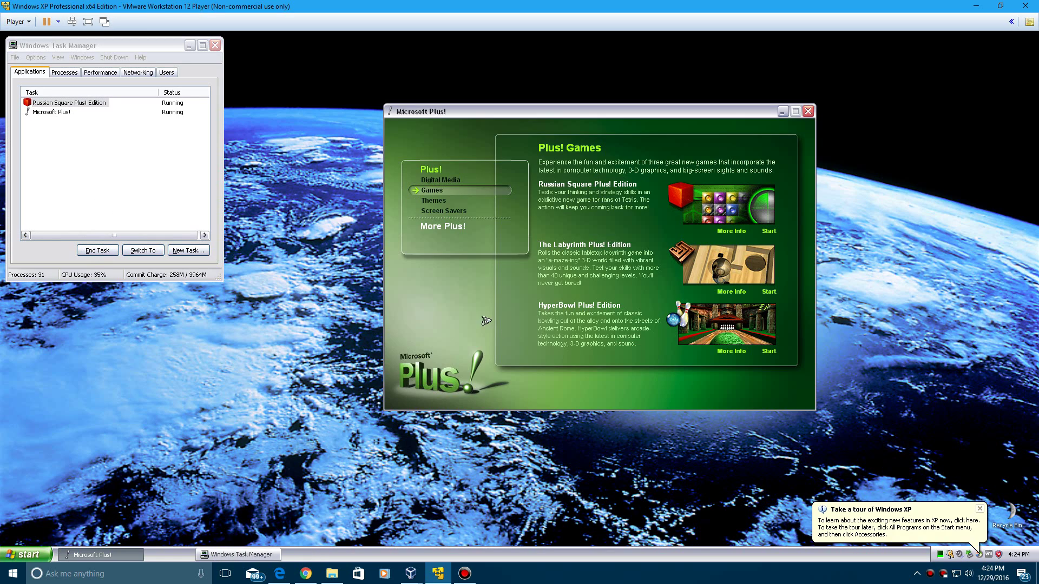
key(alt+F4)
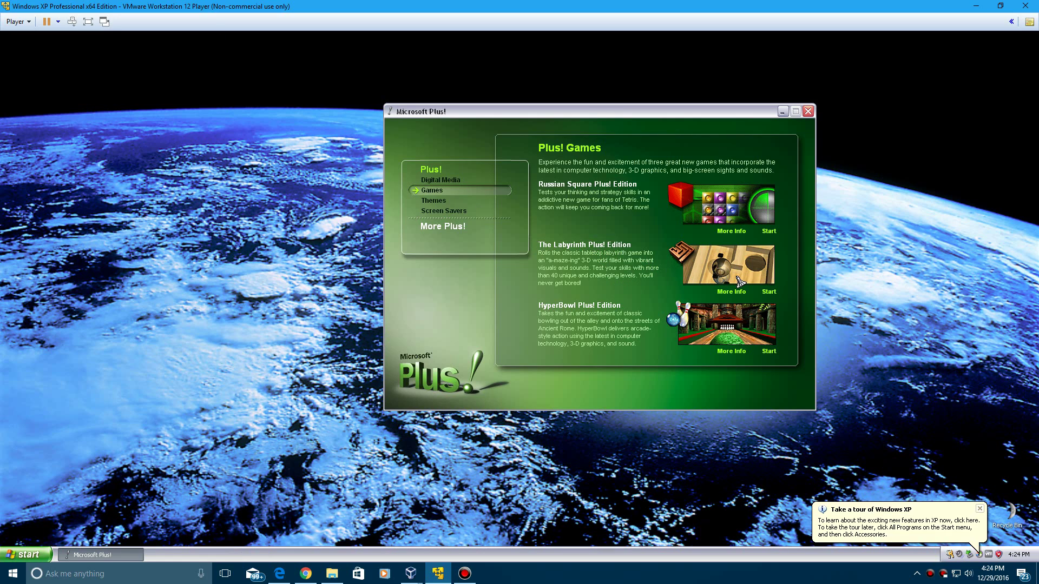
click(768, 292)
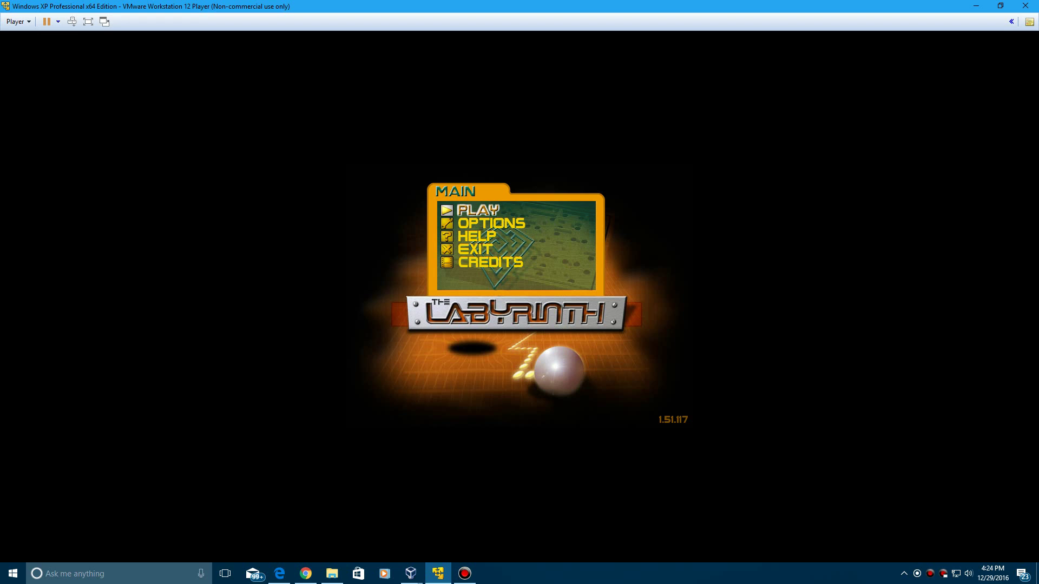
- Set the maze theme to RANDOM in Options > Game Settings and return to the main menu
key(Return)
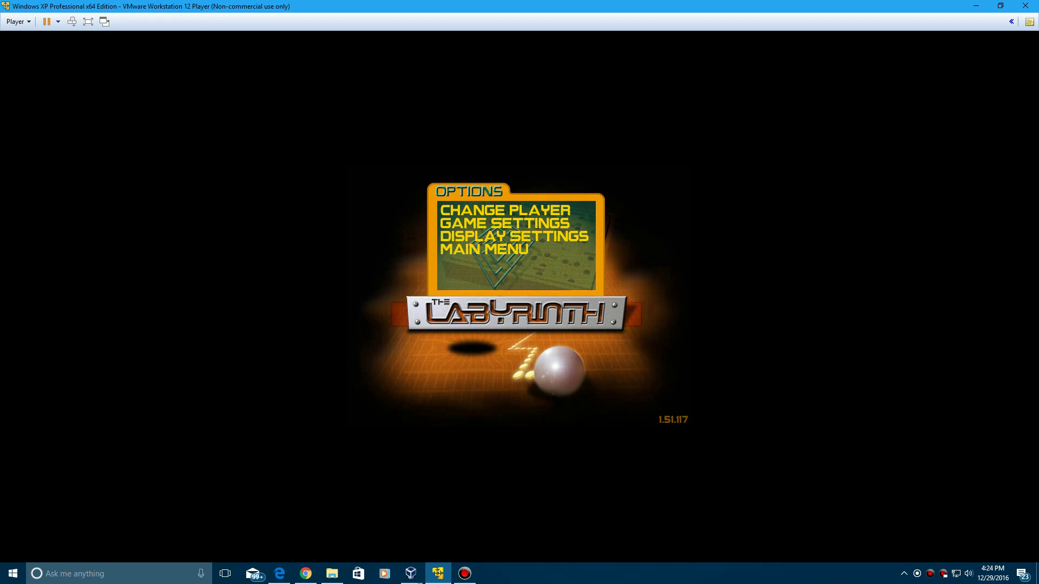
key(Down)
key(Down)
key(Down)
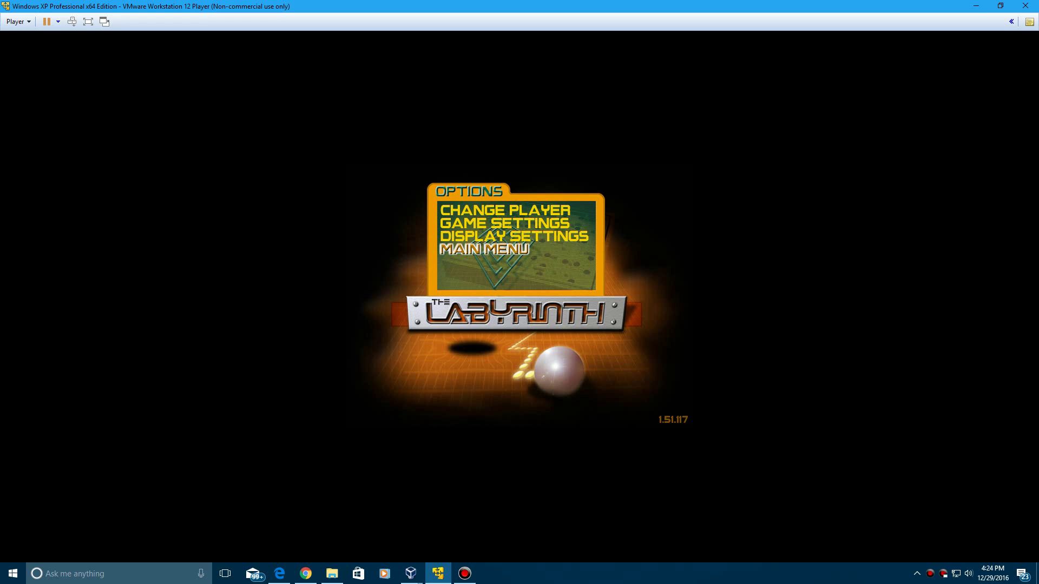
key(Return)
key(Down)
key(Down)
key(Down)
key(Up)
key(Up)
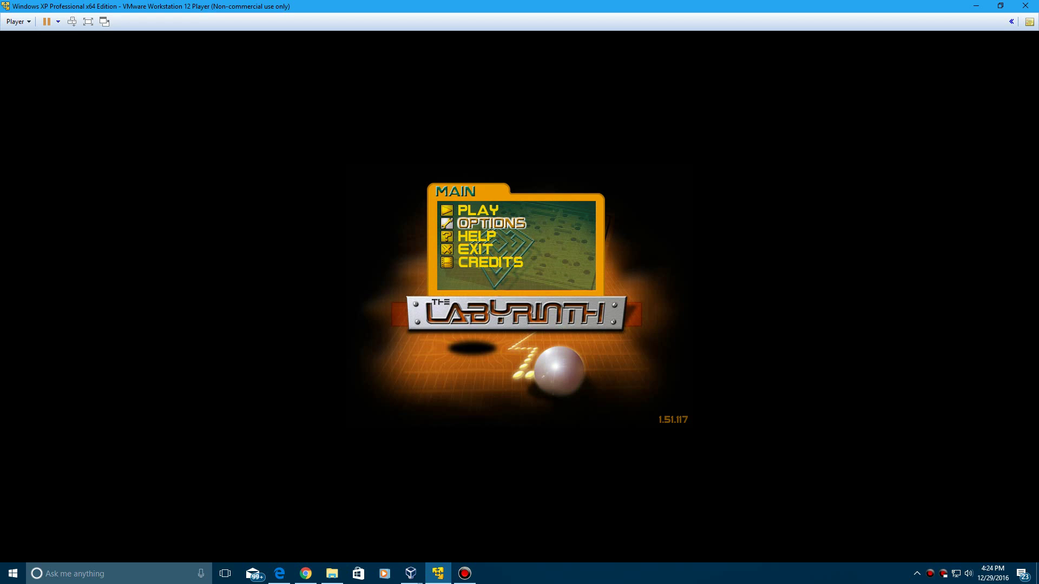
key(Return)
key(Down)
key(Down)
key(Up)
key(Up)
key(Return)
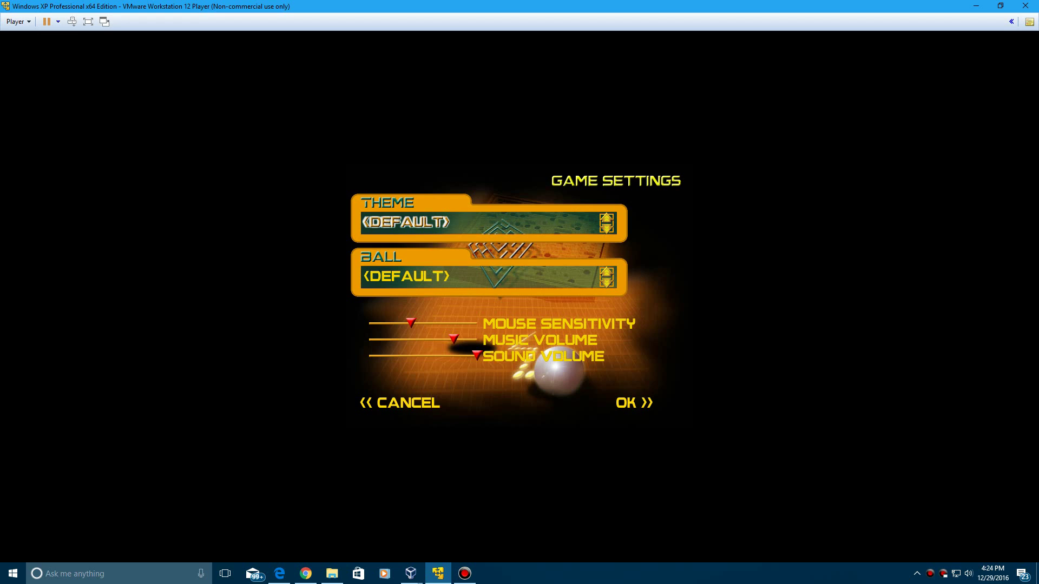
key(Right)
key(Right)
key(Left)
key(Left)
key(Left)
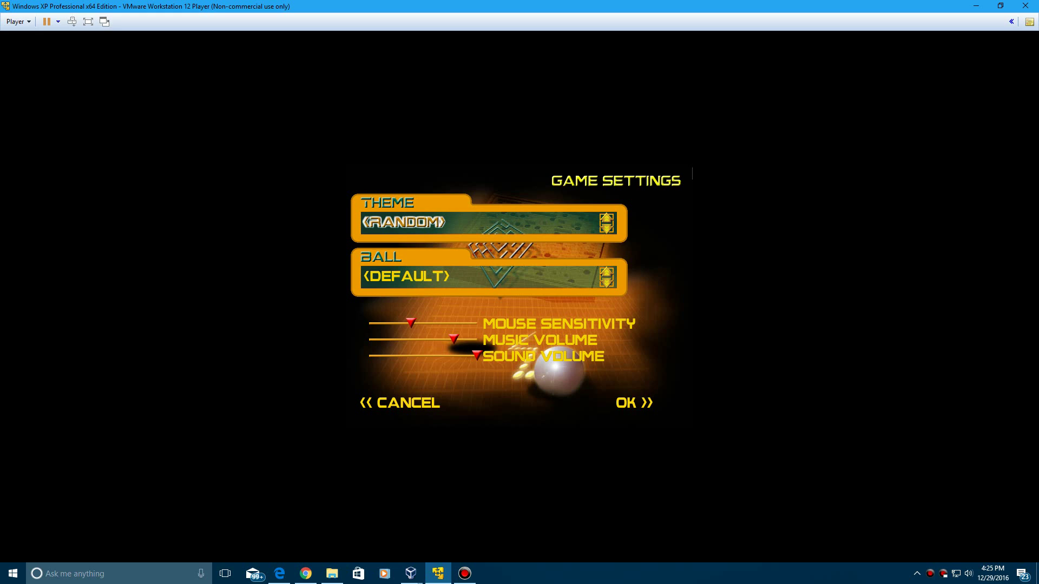
key(Down)
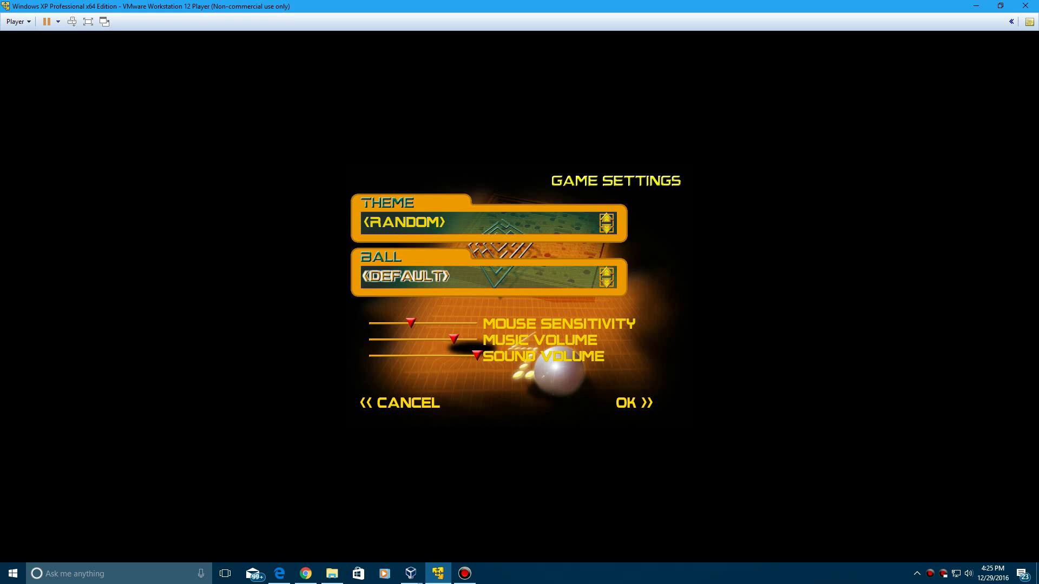
key(Down)
key(Down)
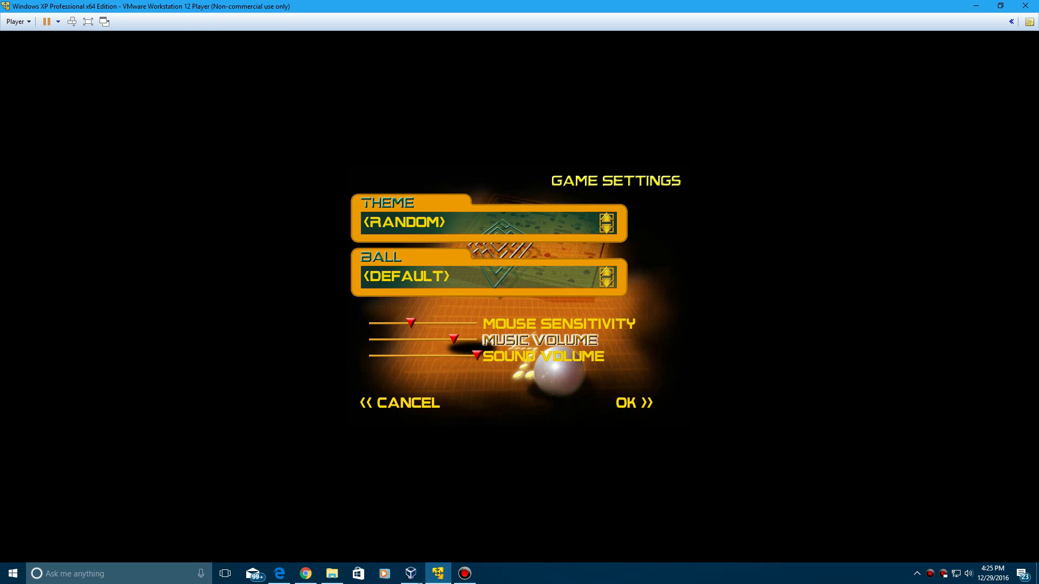
key(Return)
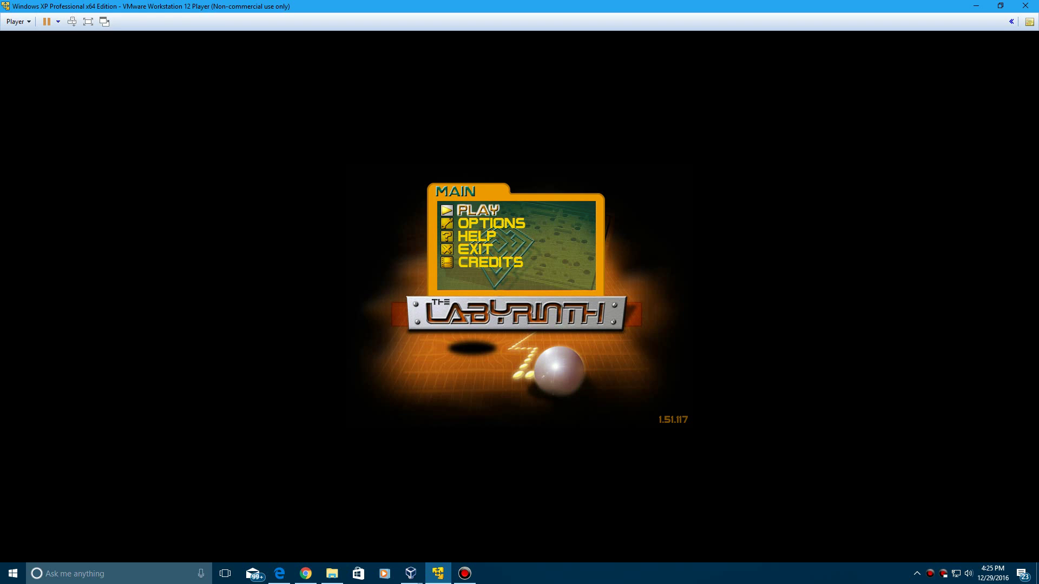
- Choose Play and enter a player name
key(Return)
text(EPA)
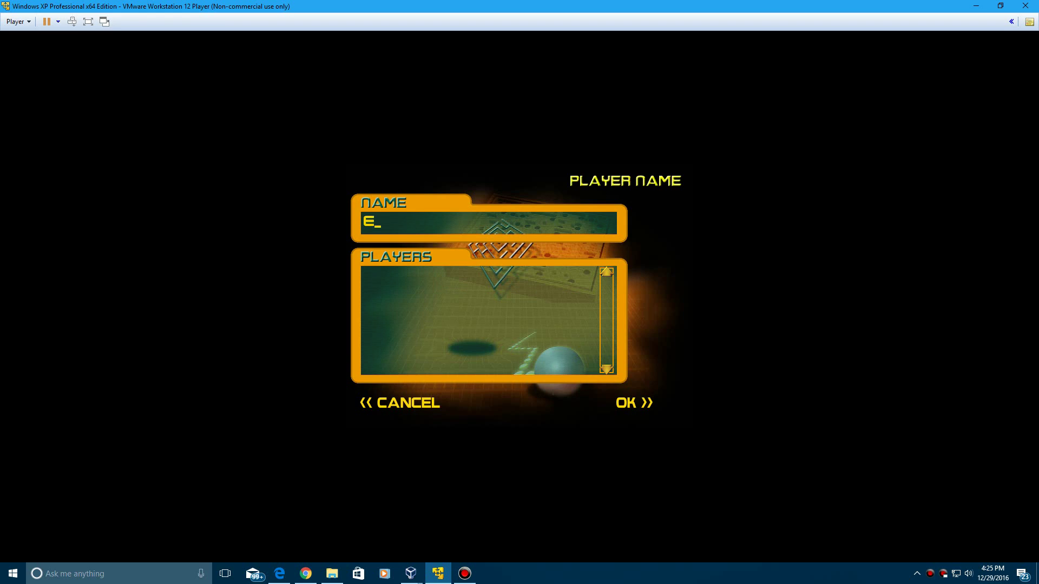
key(Return)
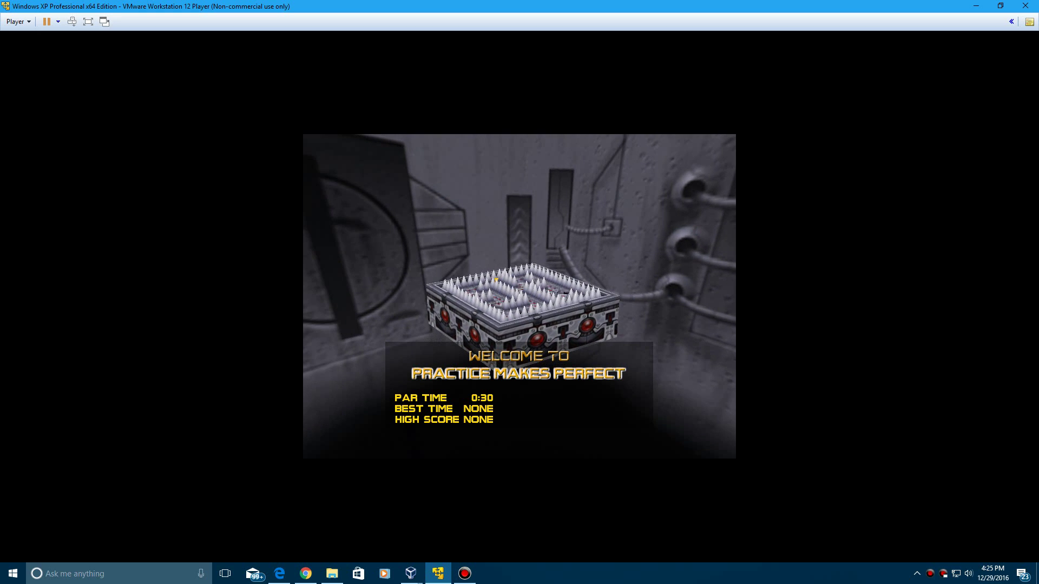
- Skip the Practice Makes Perfect intro and bring up Task Manager from the VM Player menu
key(Return)
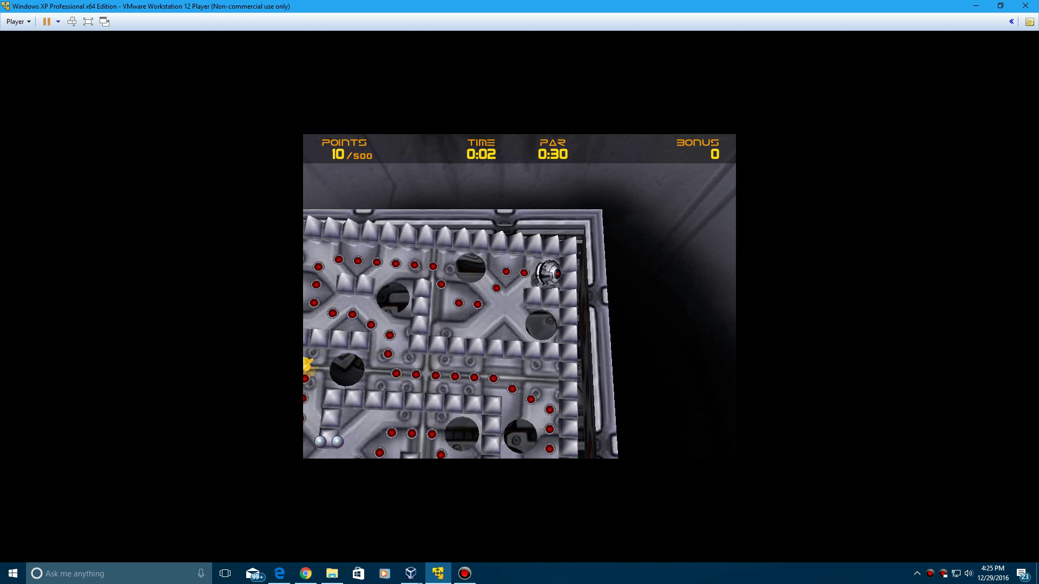
click(18, 21)
click(33, 76)
- Tilt the maze with the arrow keys to collect every dot, clearing the level in 0:12.28 for 854 points
key(Left)
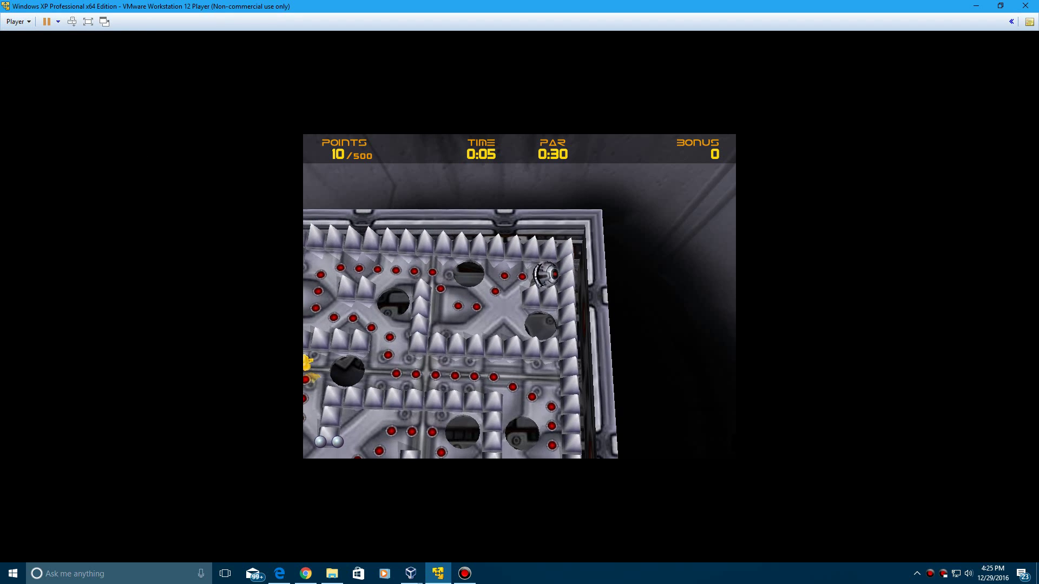
key(Left)
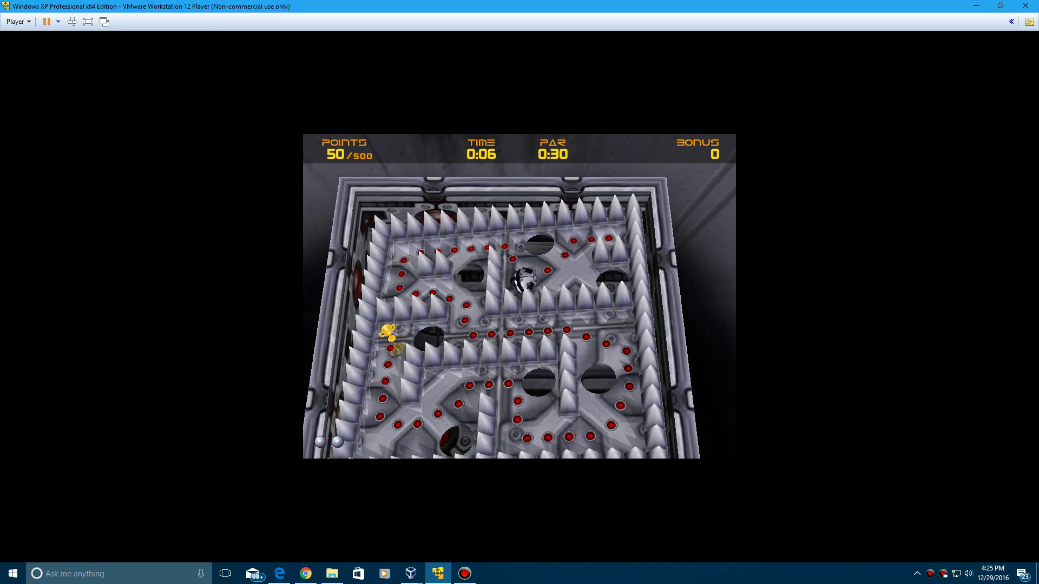
key(Left)
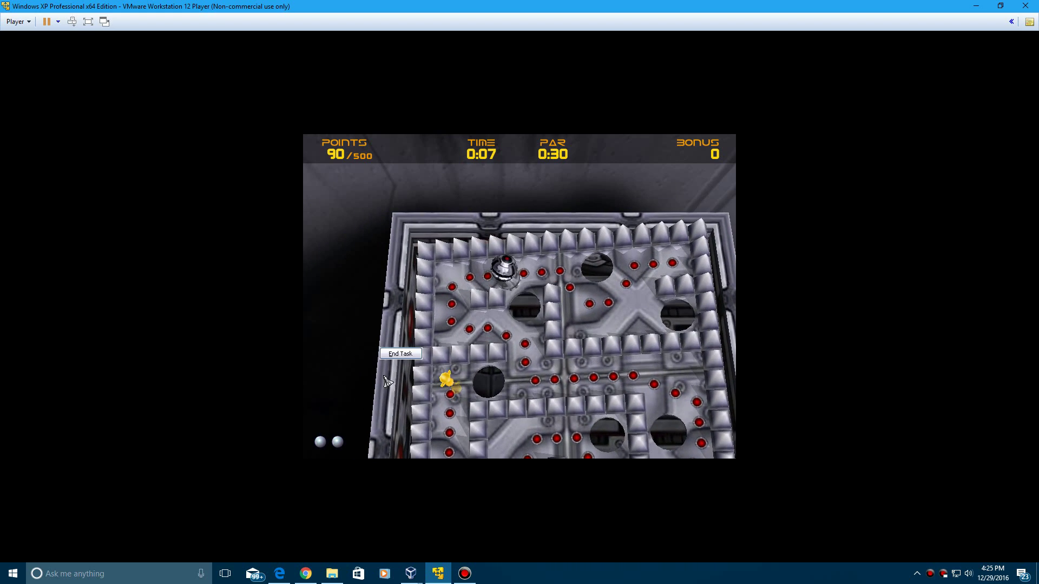
key(Down)
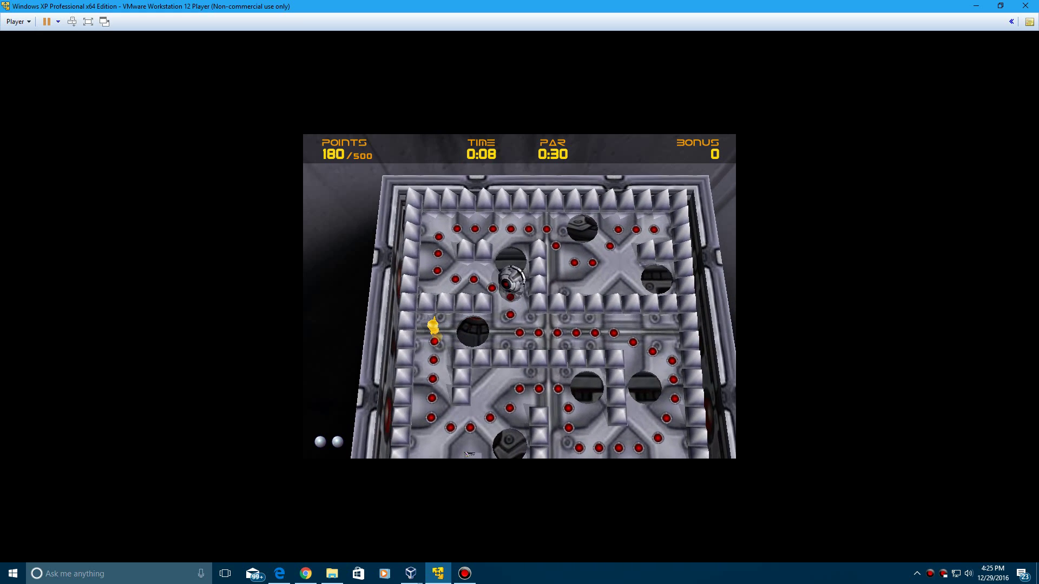
key(Right)
key(Right)
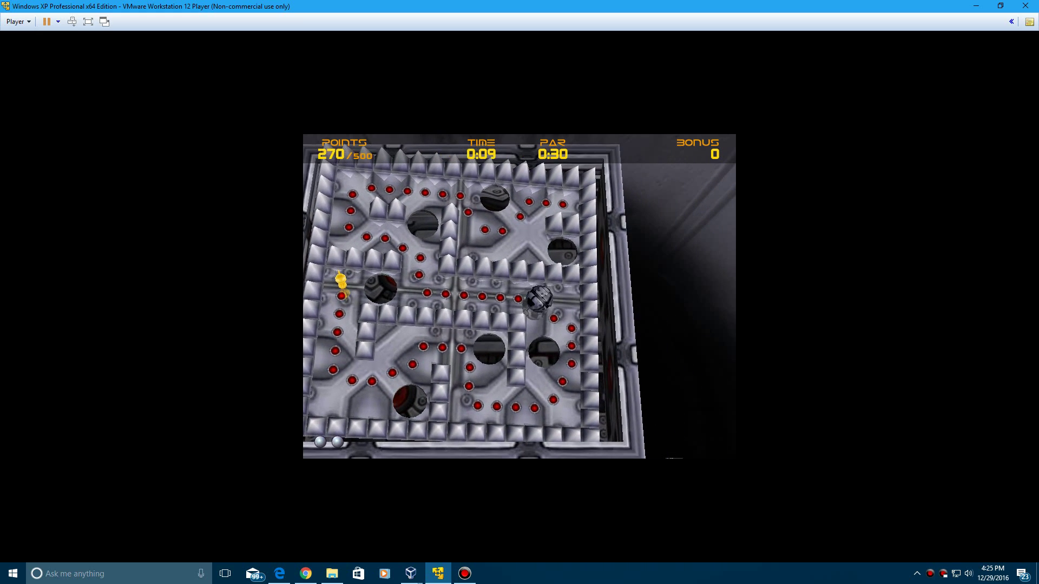
key(Down)
key(Left)
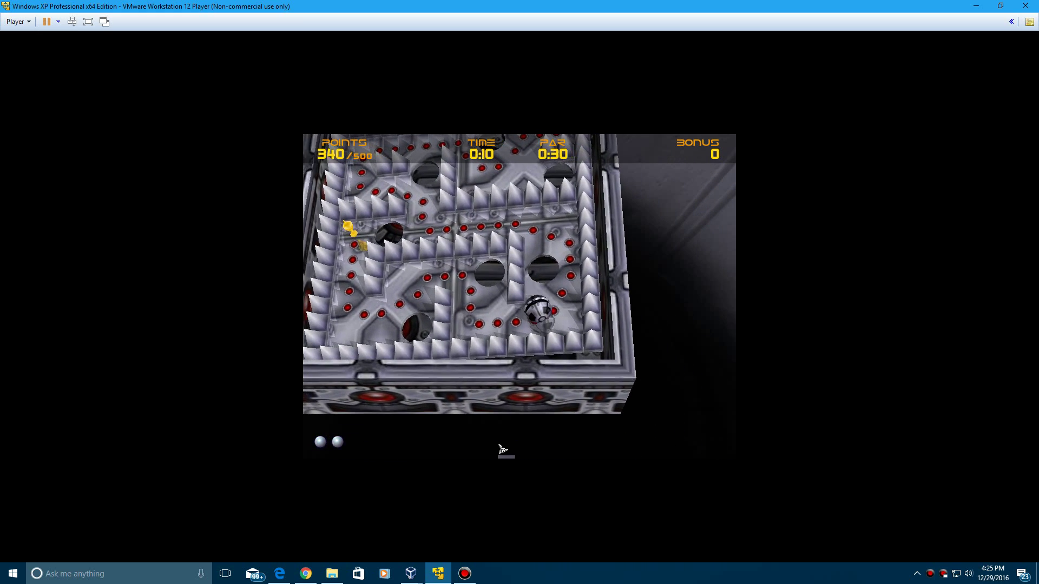
key(Up)
key(Left)
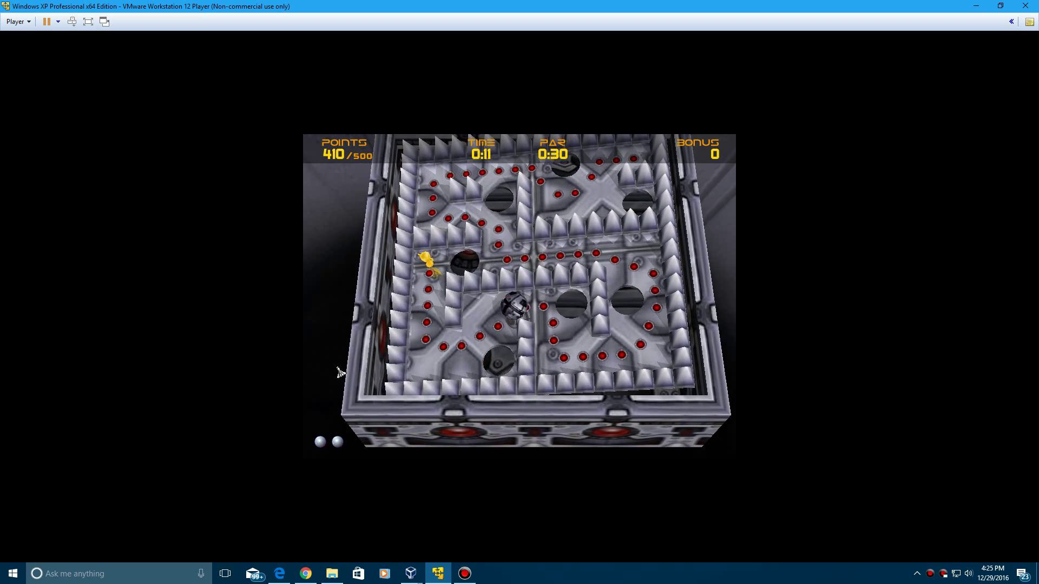
key(Down)
key(Up)
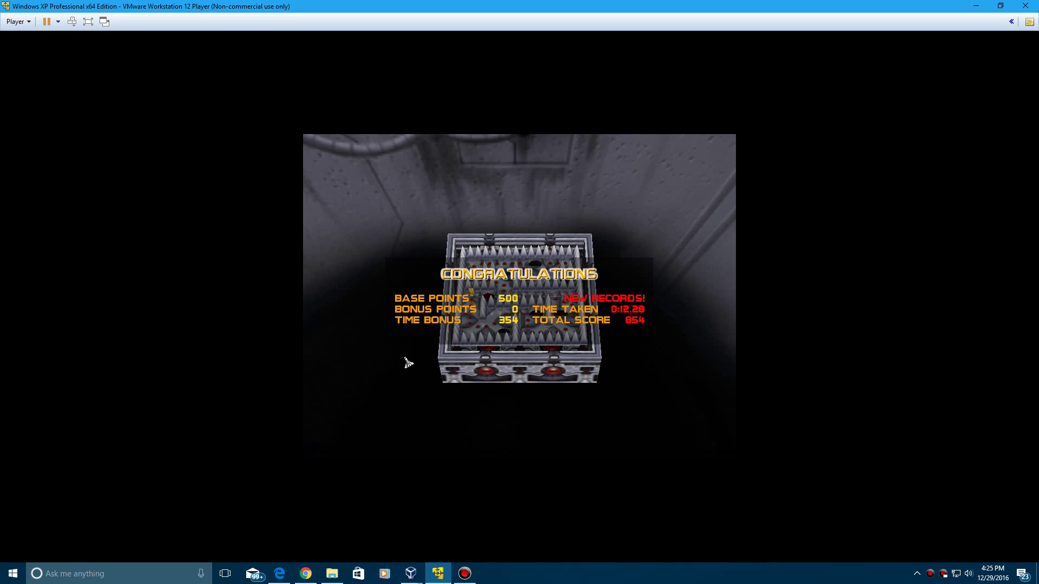
- Switch back to the Microsoft Plus! window and launch HyperBowl Plus! Edition
key(alt+Tab)
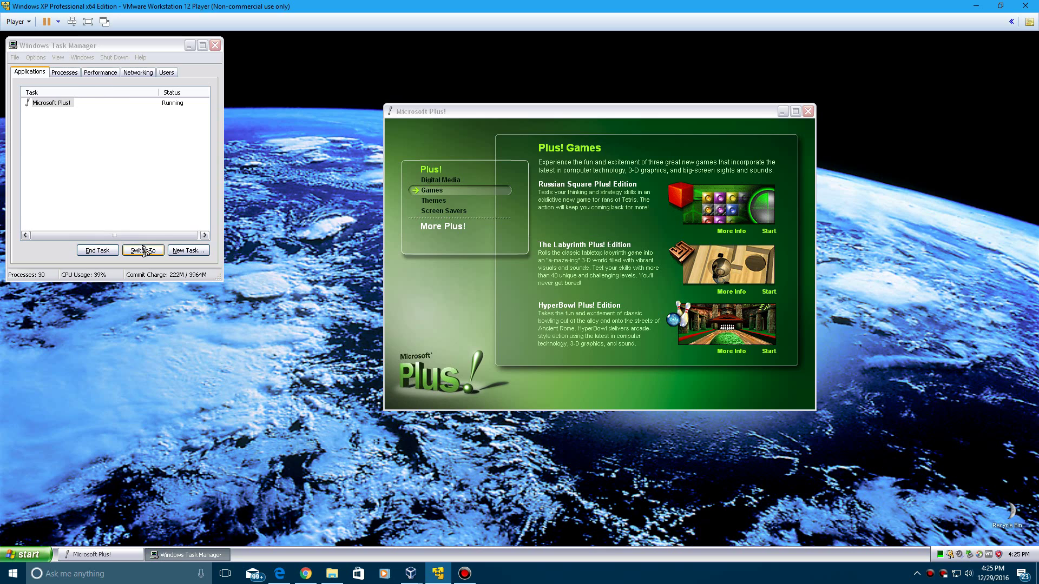
click(143, 250)
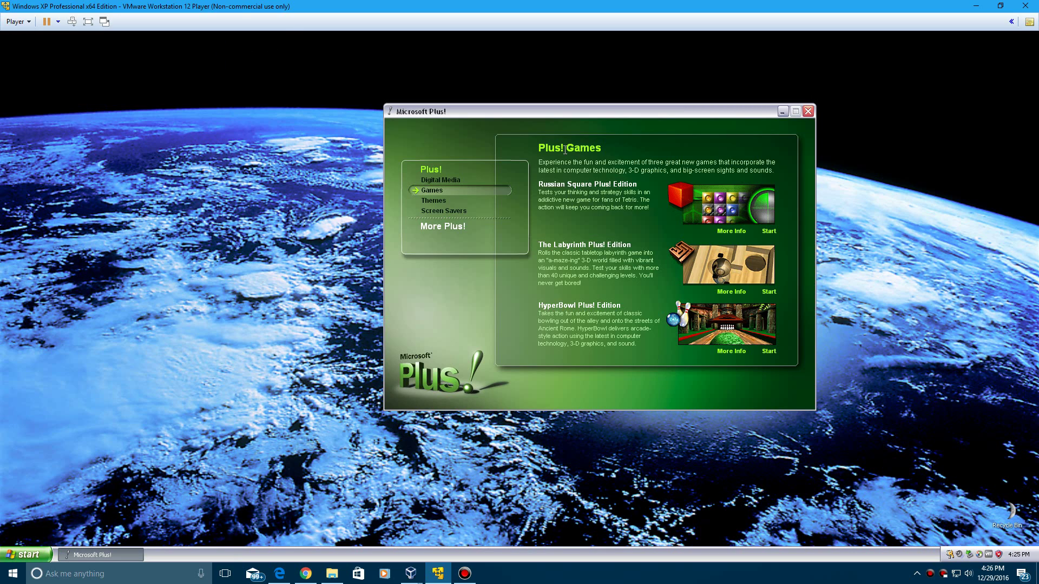
click(768, 353)
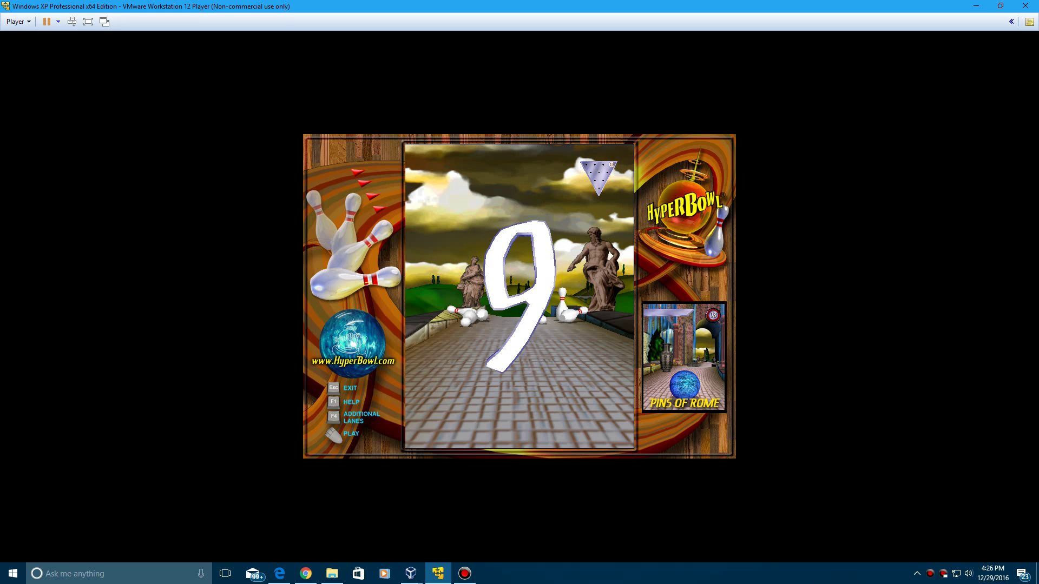
- Open HyperBowl's in-game pause menu over the Pins of Rome lane
key(Escape)
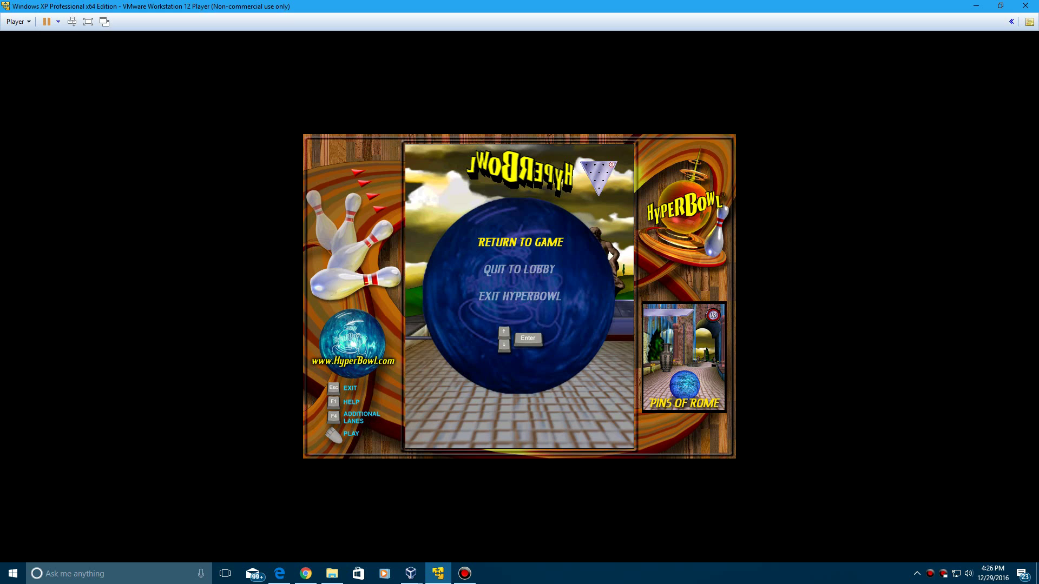